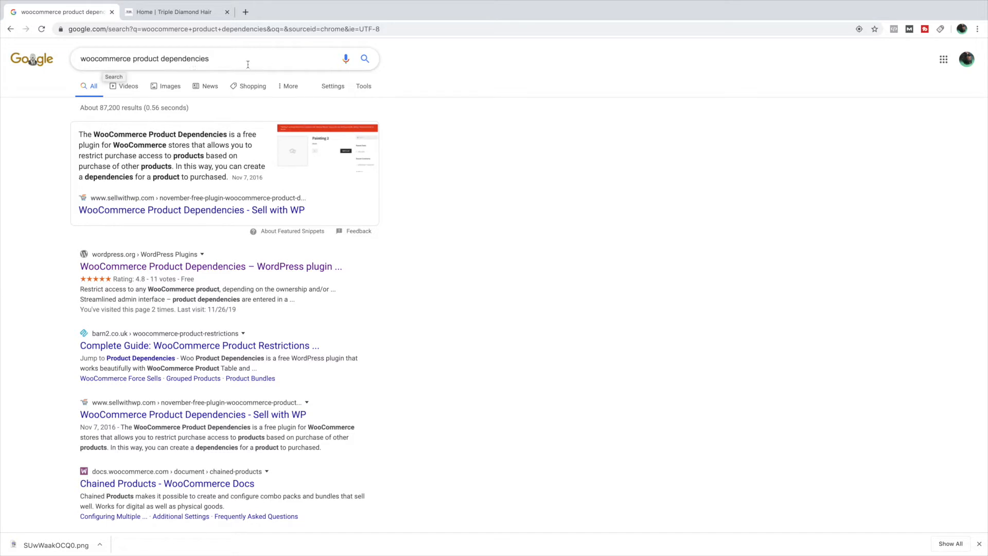
# - Open the WordPress.org page for WooCommerce Product Dependencies from the search results and download the plugin
pyautogui.click(228, 59)
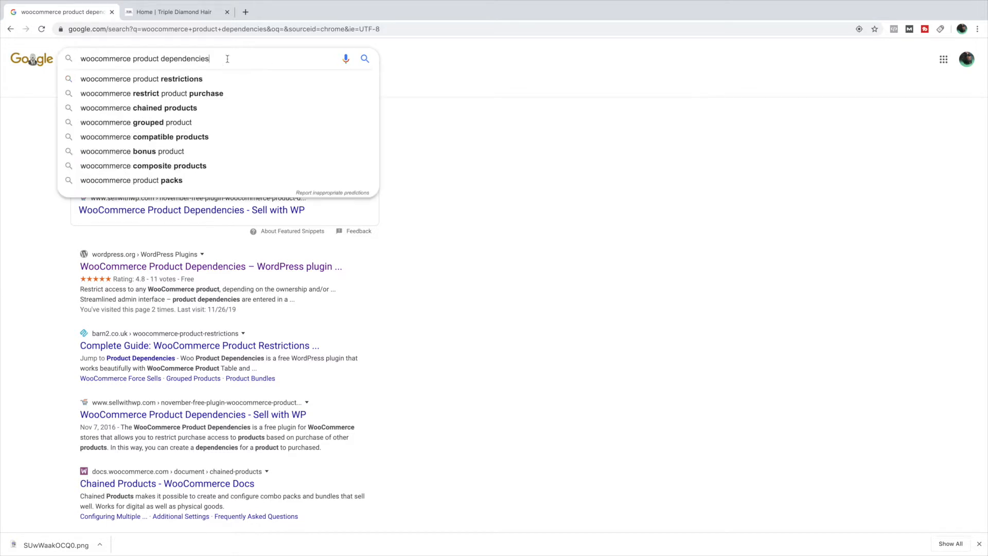
pyautogui.click(503, 167)
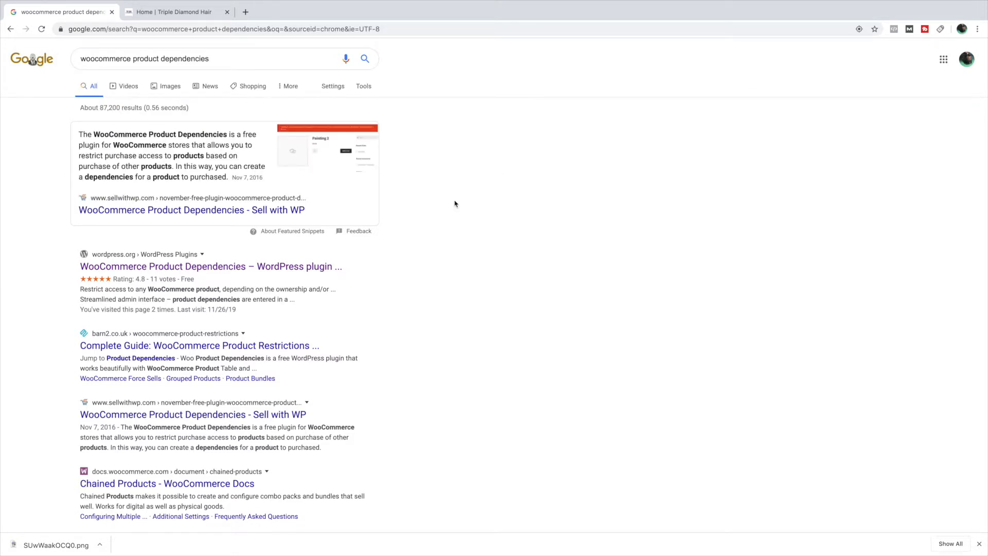
pyautogui.click(236, 268)
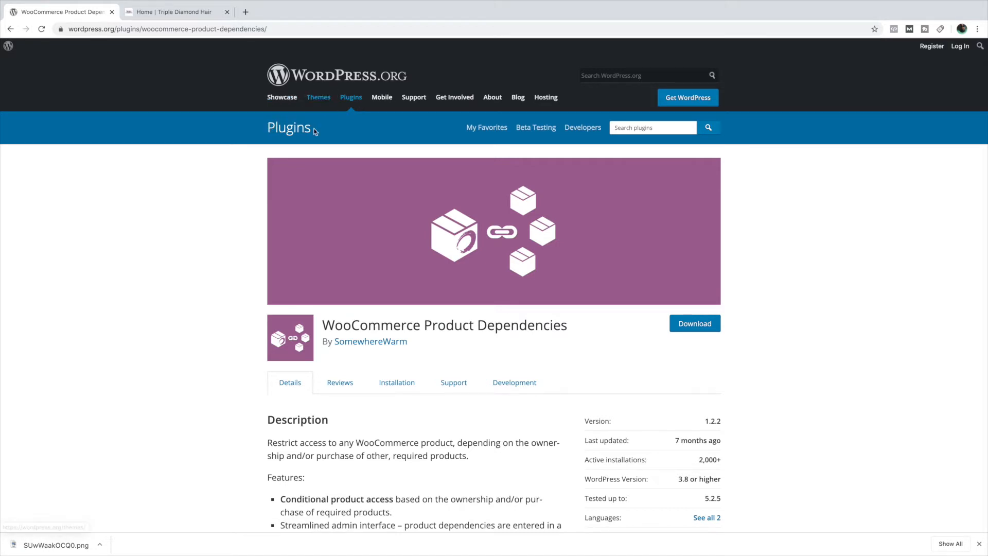
pyautogui.scroll(-3, 331, 209)
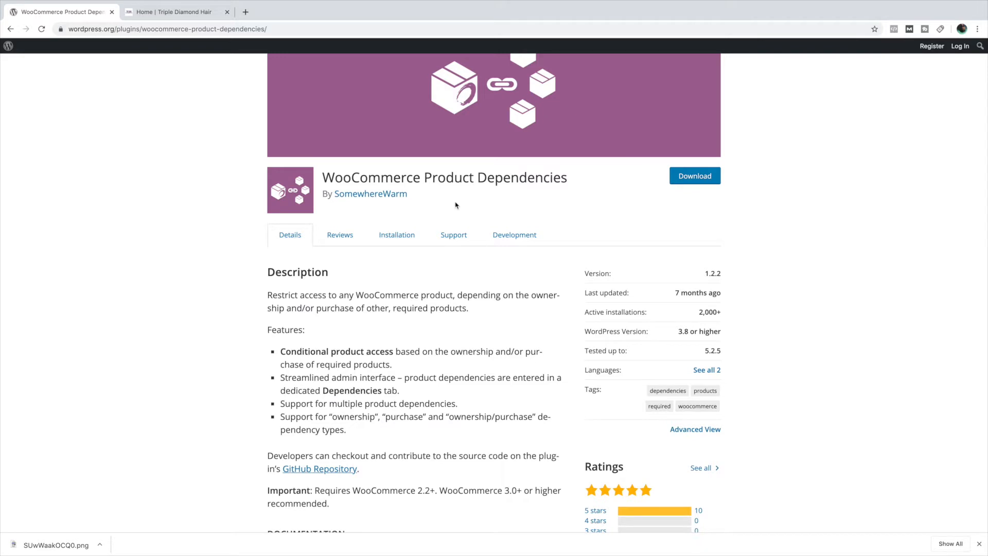
pyautogui.scroll(2, 584, 346)
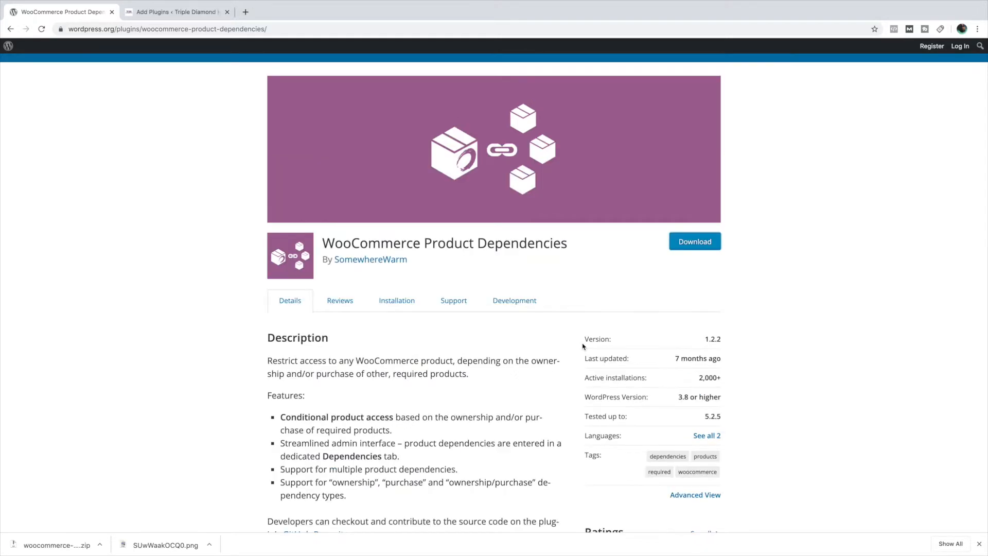
pyautogui.click(701, 247)
# - Switch to the Triple Diamond Hair site and log in with the account username and password
pyautogui.click(183, 14)
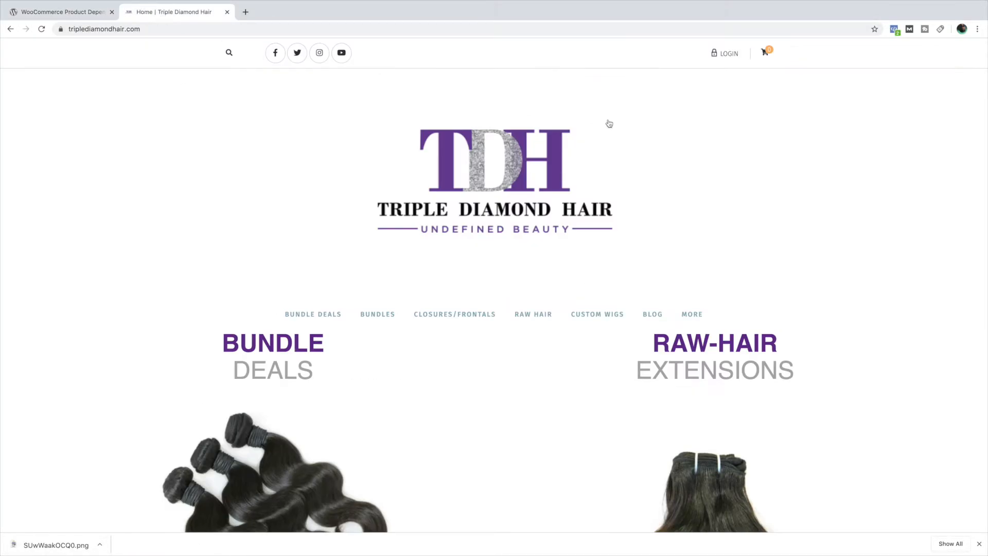
pyautogui.click(724, 56)
pyautogui.click(644, 114)
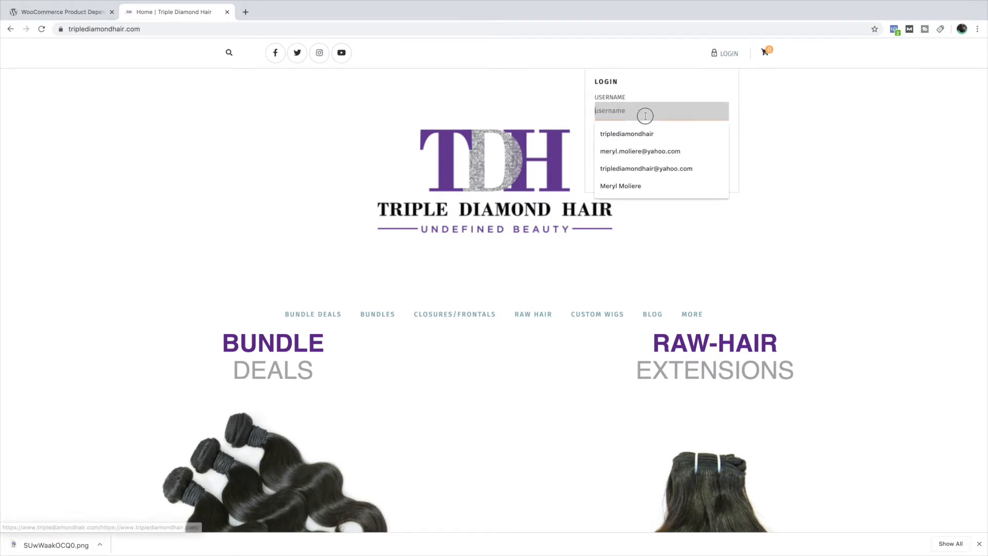
pyautogui.press('Down')
pyautogui.press('Tab')
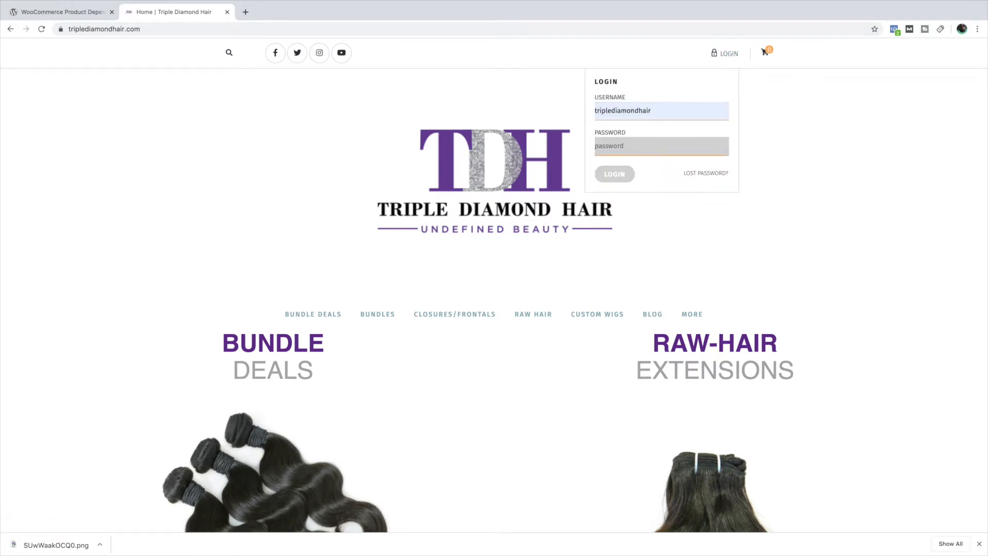
pyautogui.write('•')
pyautogui.click(628, 174)
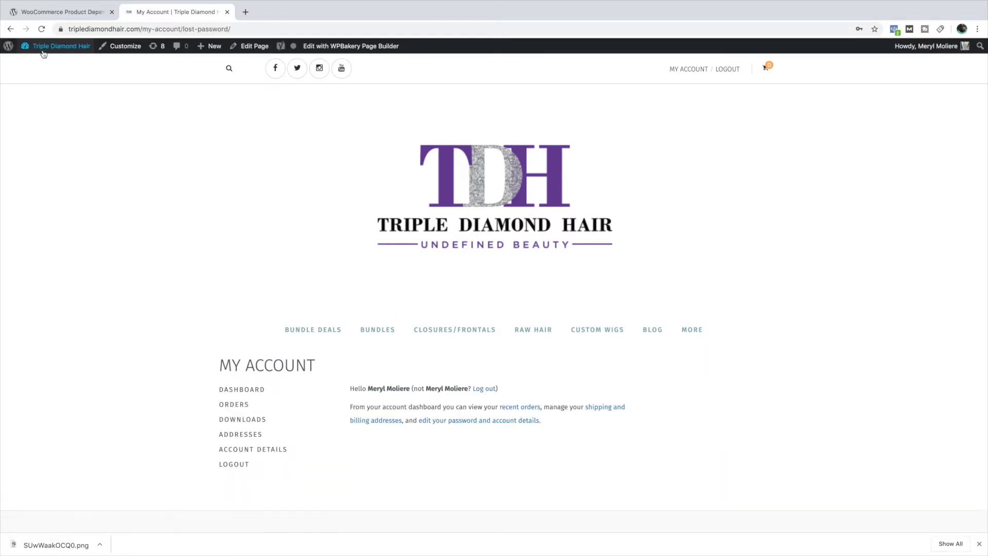
# - Go to the site's admin dashboard and open the upload form for adding a new plugin
pyautogui.click(38, 63)
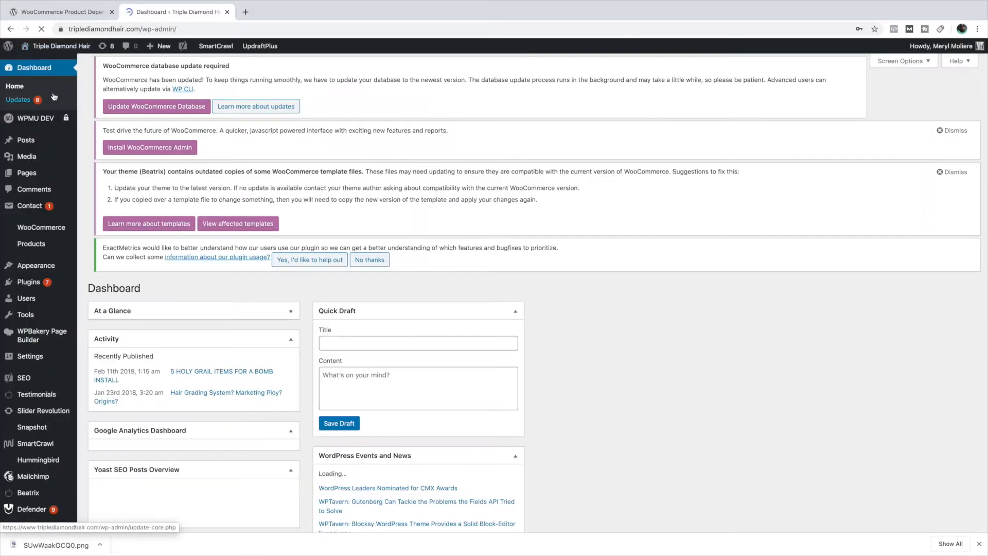
pyautogui.moveTo(26, 52)
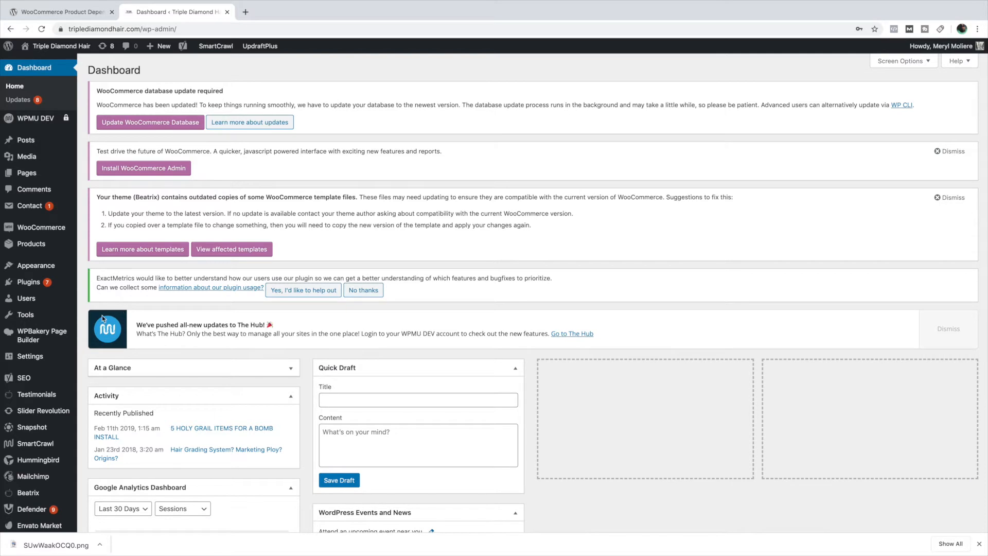
pyautogui.click(27, 284)
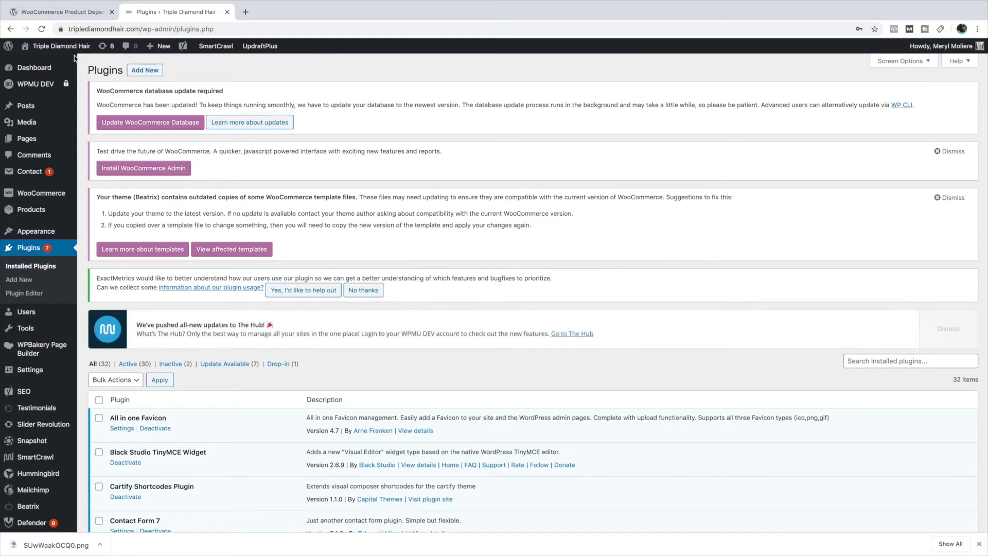
pyautogui.scroll(-1, 148, 72)
pyautogui.click(146, 60)
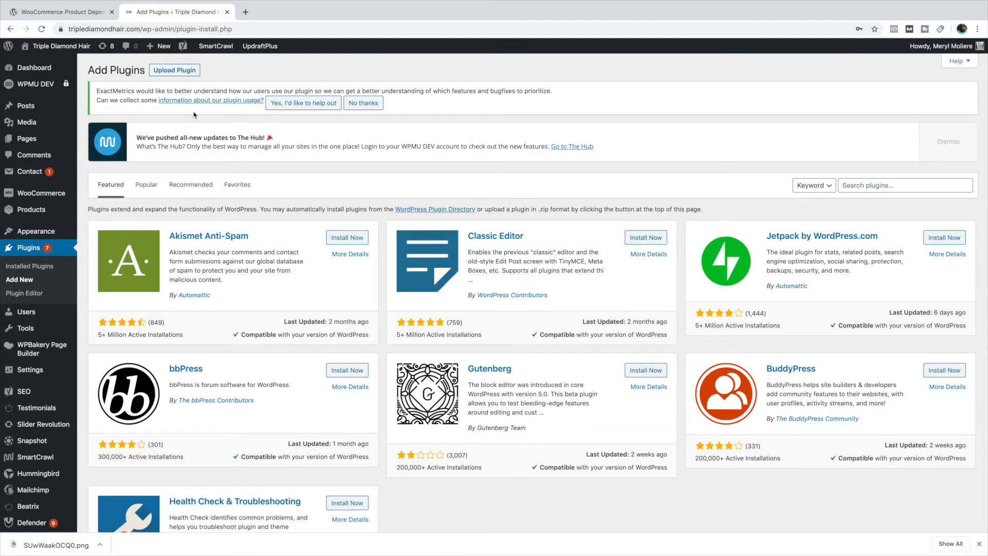
pyautogui.click(173, 70)
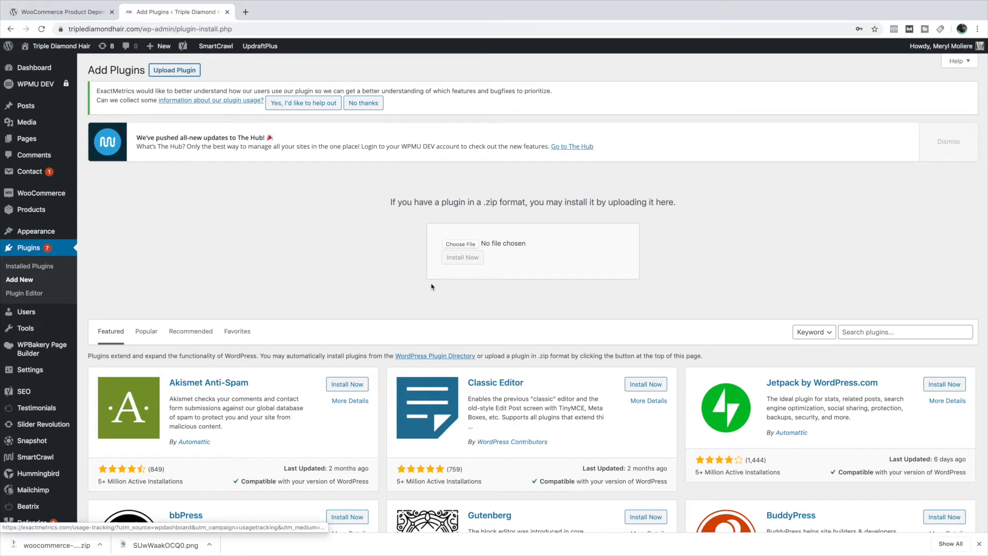
# - Choose woocommerce-product-dependencies (1).zip from the Downloads folder as the plugin file to upload
pyautogui.click(464, 247)
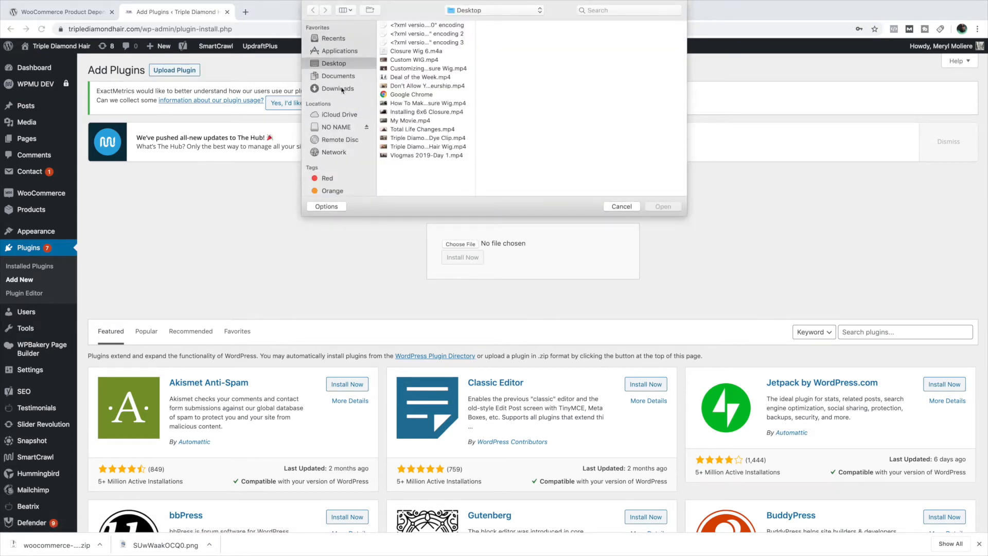
pyautogui.click(344, 90)
pyautogui.scroll(-20, 423, 102)
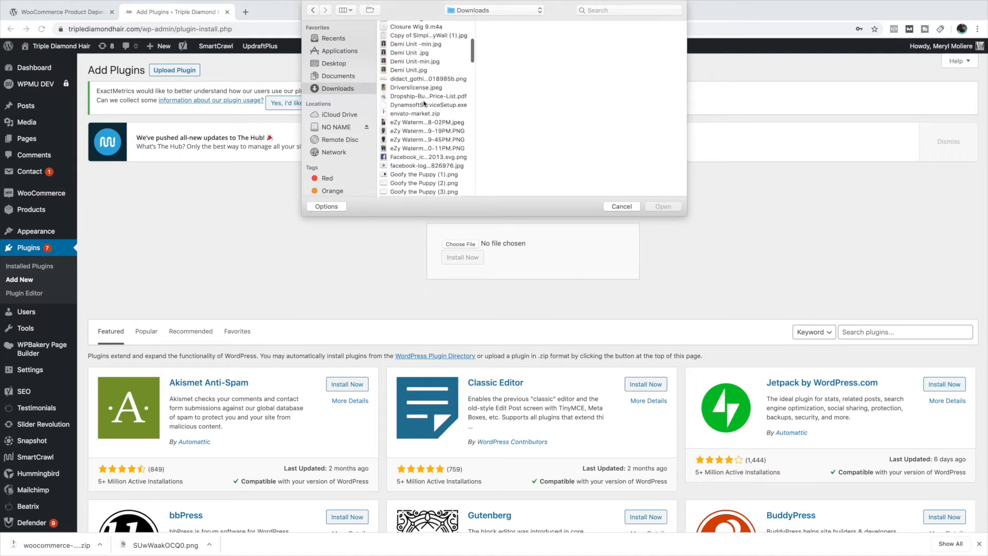
pyautogui.scroll(-15, 423, 103)
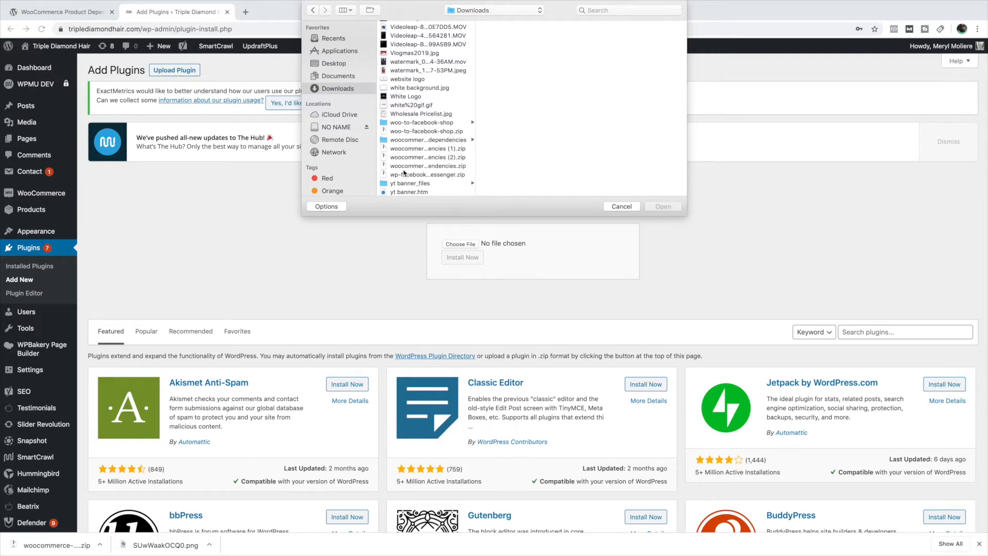
pyautogui.click(412, 149)
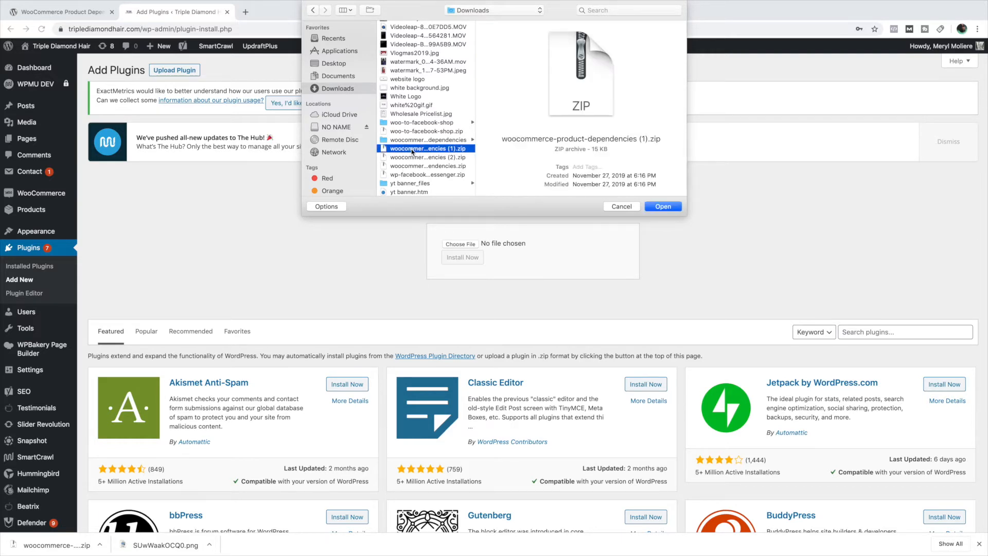
pyautogui.doubleClick(412, 149)
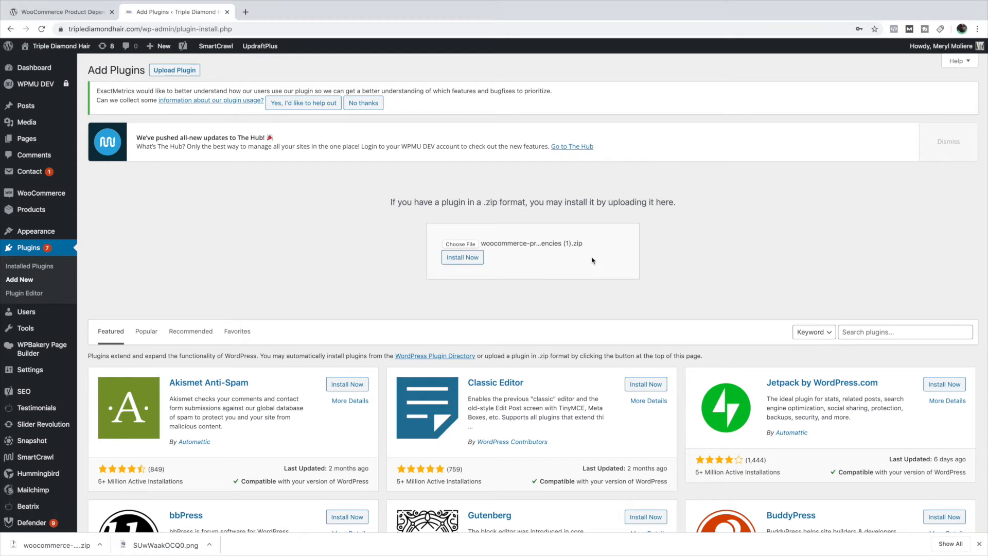
# - Install and activate the chosen plugin, and locate WooCommerce Product Dependencies in the list of installed plugins
pyautogui.scroll(-1, 545, 251)
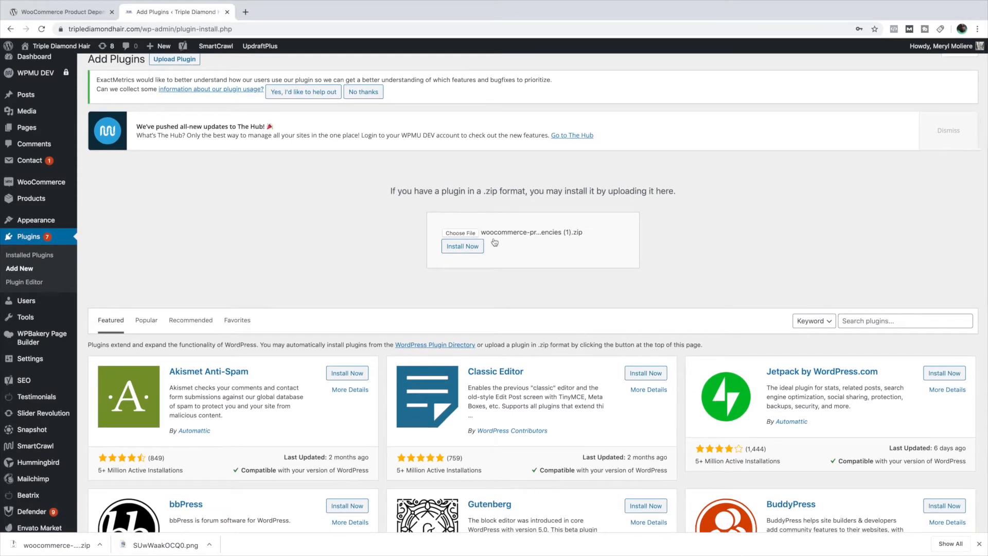
pyautogui.click(463, 246)
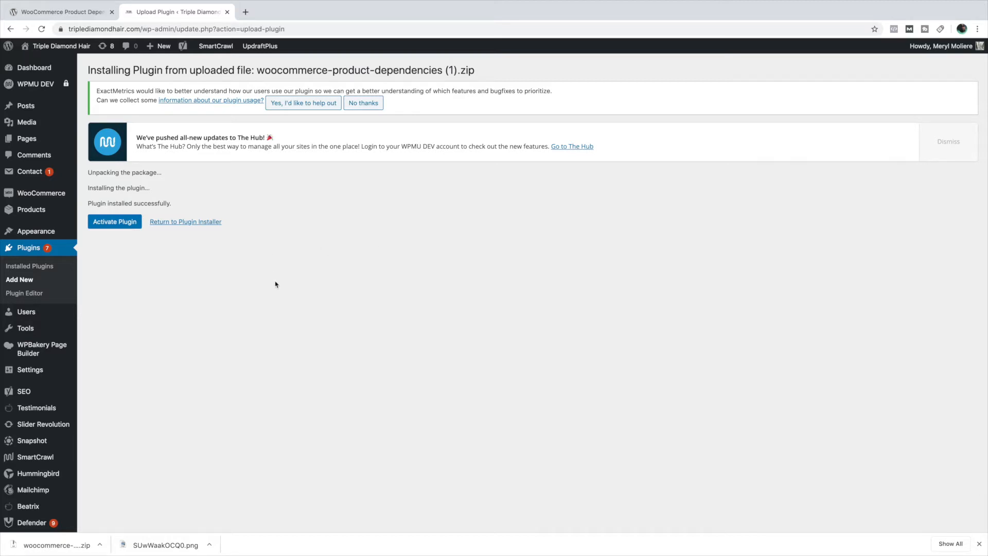
pyautogui.click(115, 223)
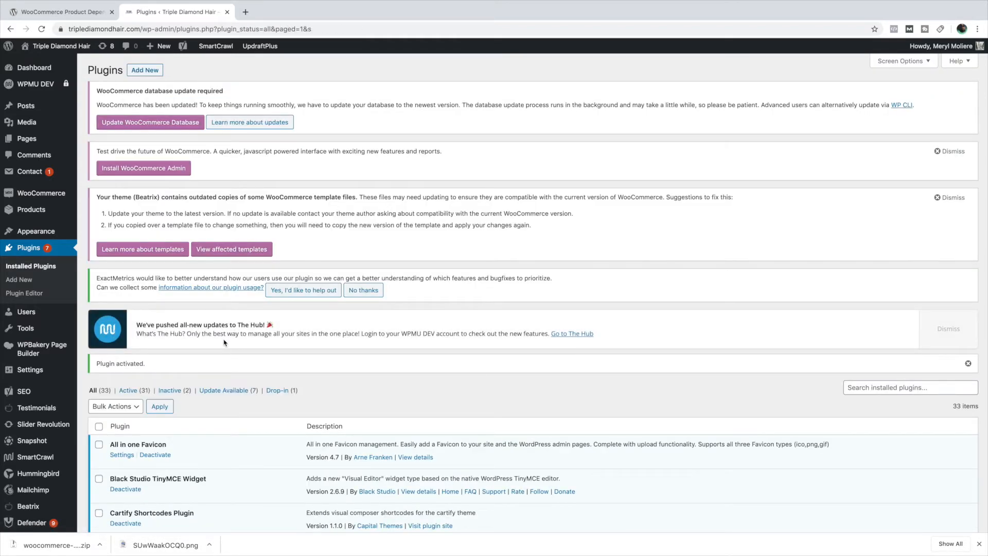
pyautogui.scroll(-10, 223, 342)
pyautogui.scroll(-8, 227, 343)
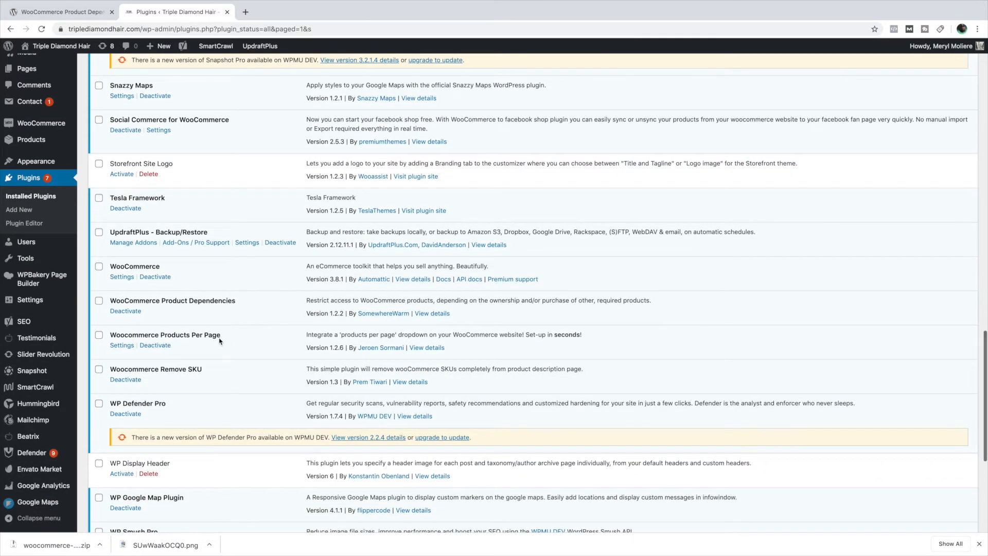
pyautogui.scroll(-1, 211, 340)
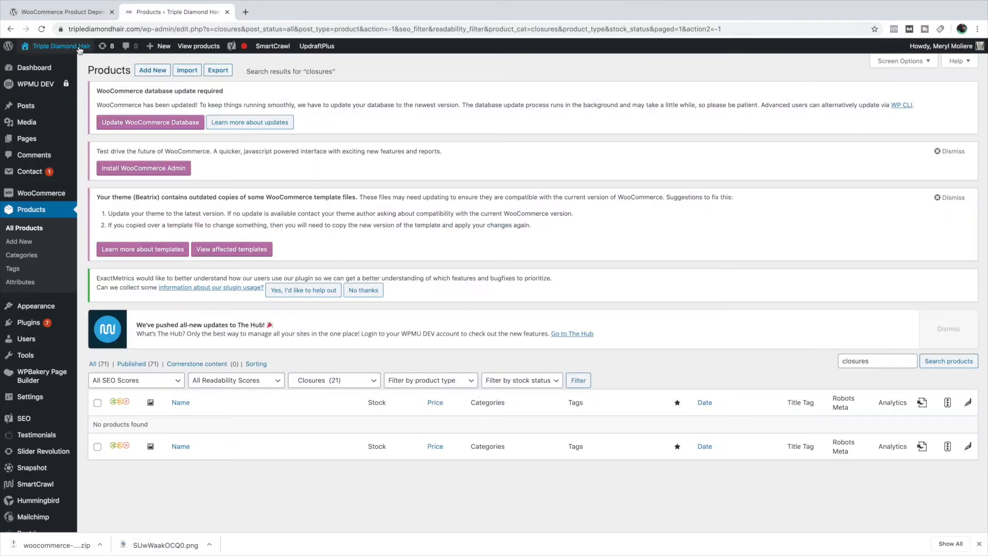
# - Visit the storefront, browse the Closures category and open the Brazilian Silky Straight Closure product page
pyautogui.moveTo(57, 46)
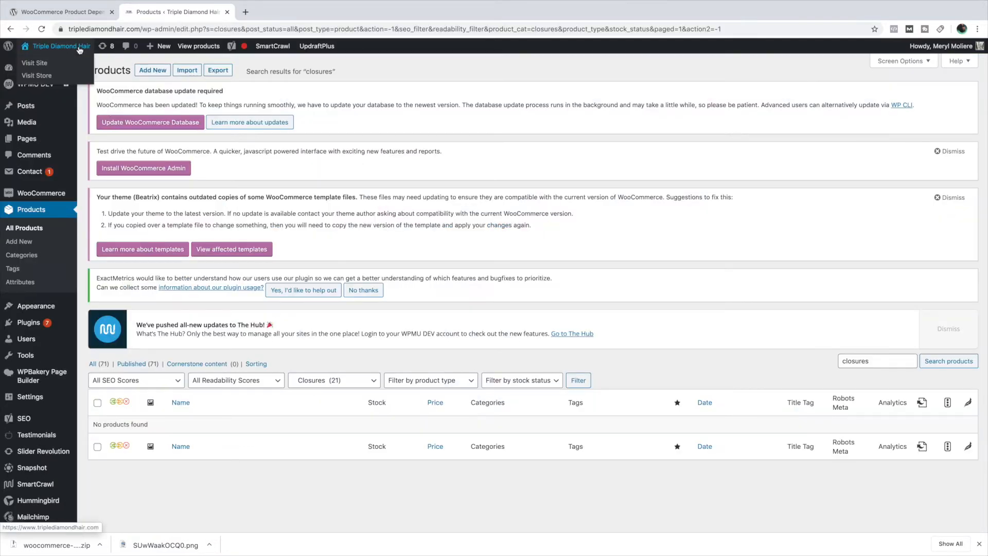
pyautogui.click(36, 75)
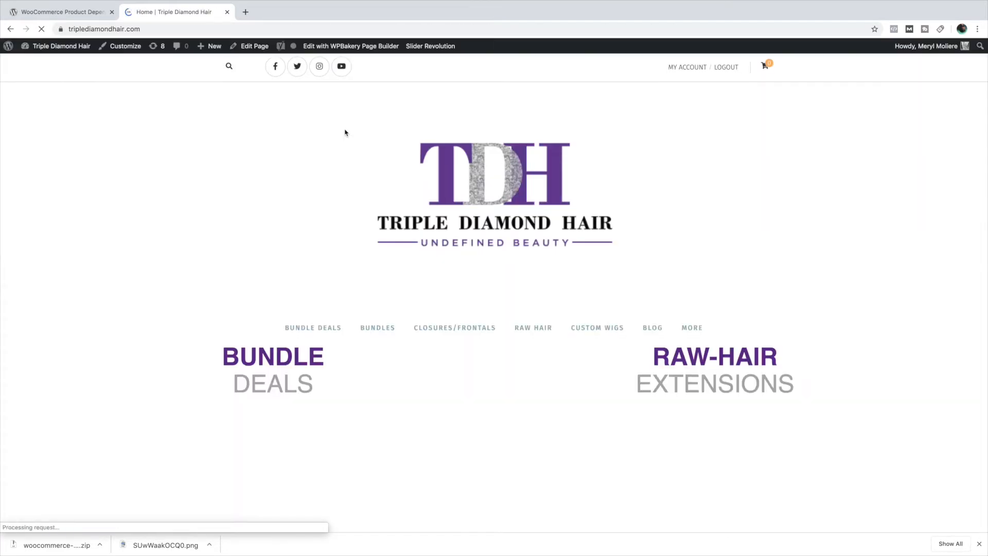
pyautogui.click(436, 226)
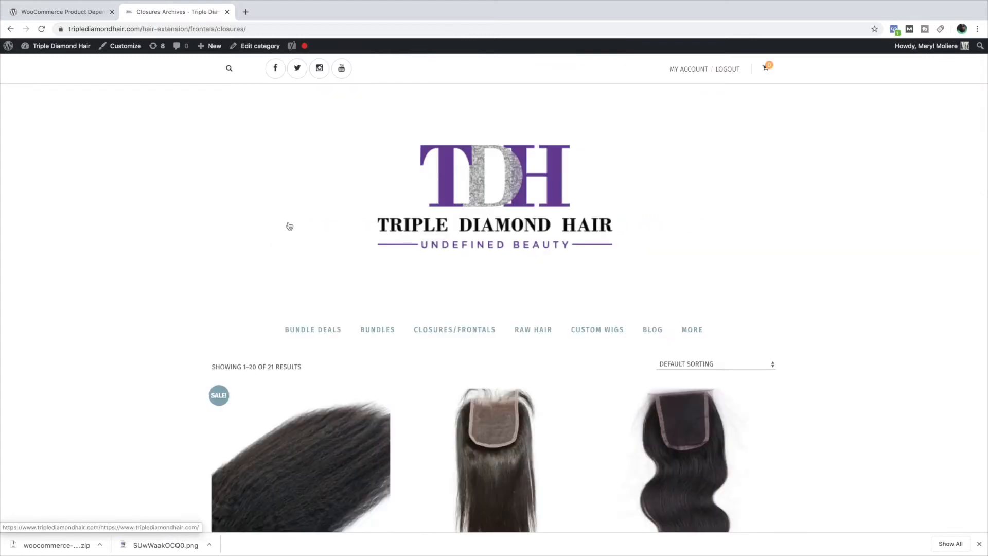
pyautogui.scroll(-4, 288, 225)
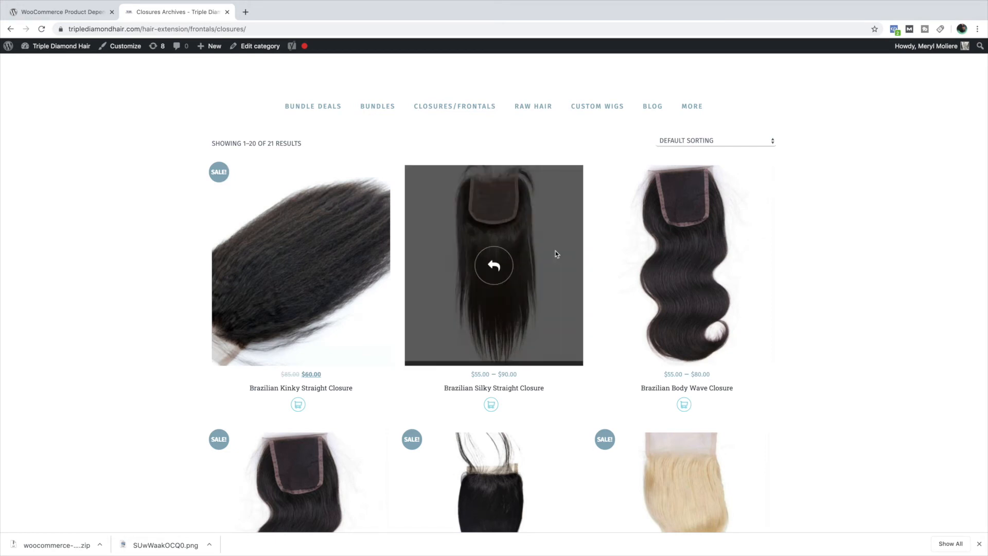
pyautogui.scroll(-2, 554, 251)
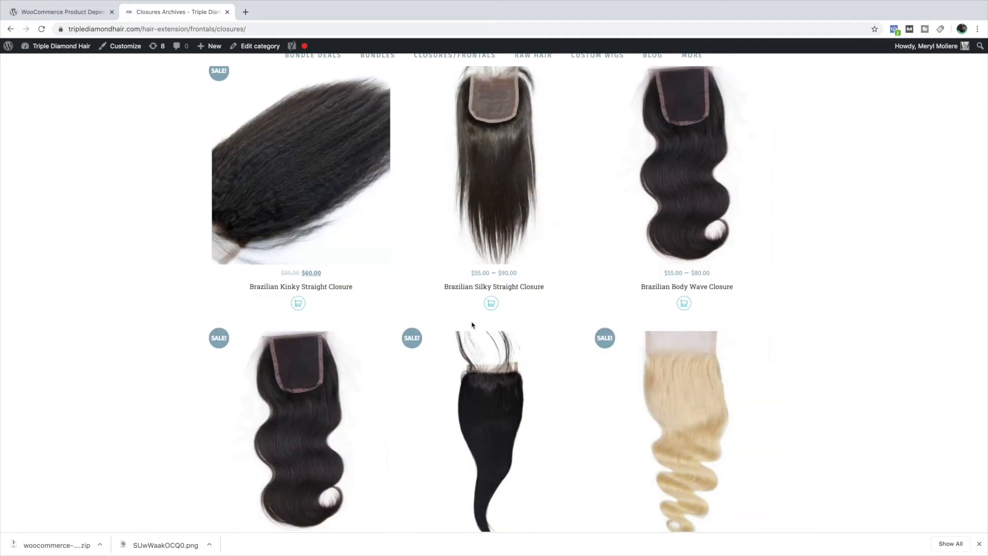
pyautogui.click(554, 254)
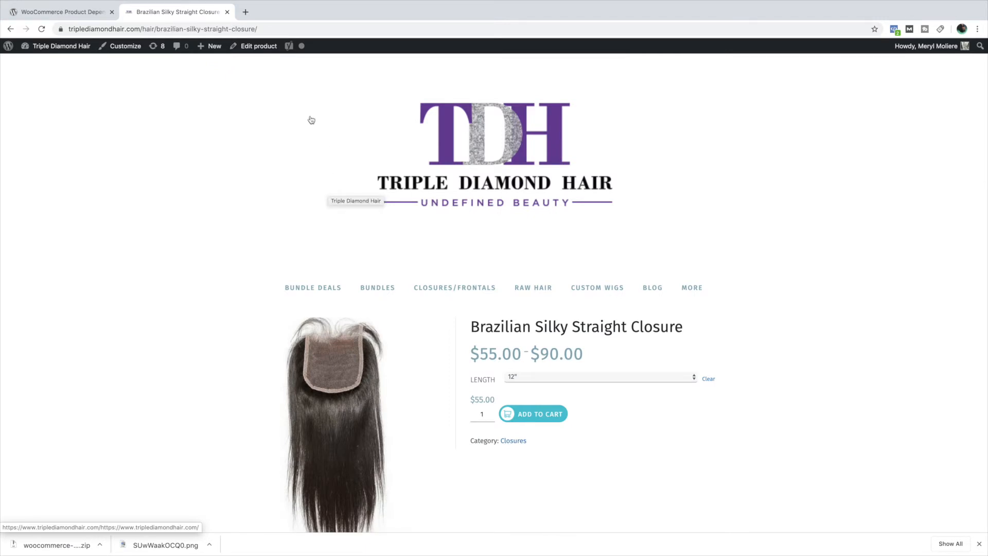
pyautogui.scroll(-3, 330, 125)
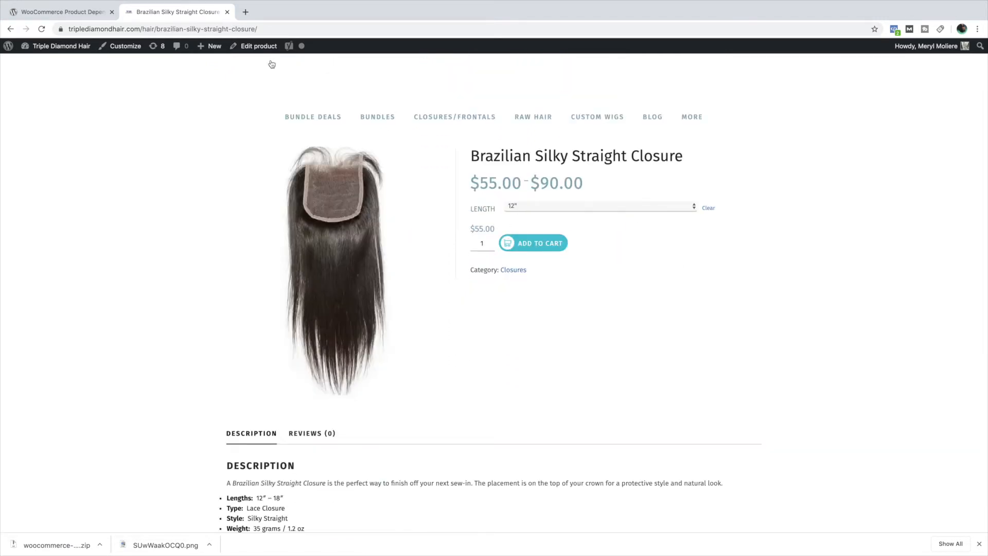
# - Open the Brazilian Silky Straight Closure product for editing and go to its Product data section
pyautogui.click(258, 46)
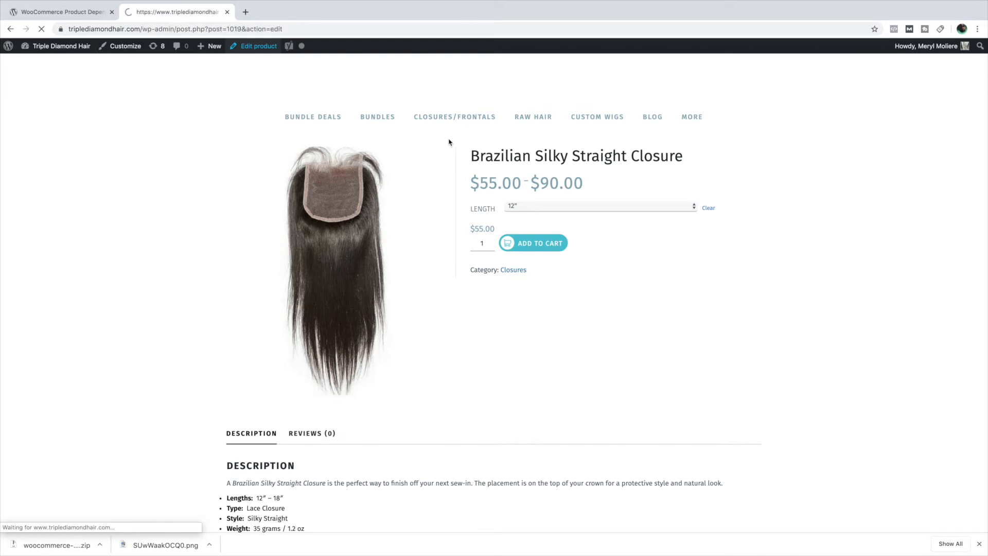
pyautogui.scroll(-10, 461, 209)
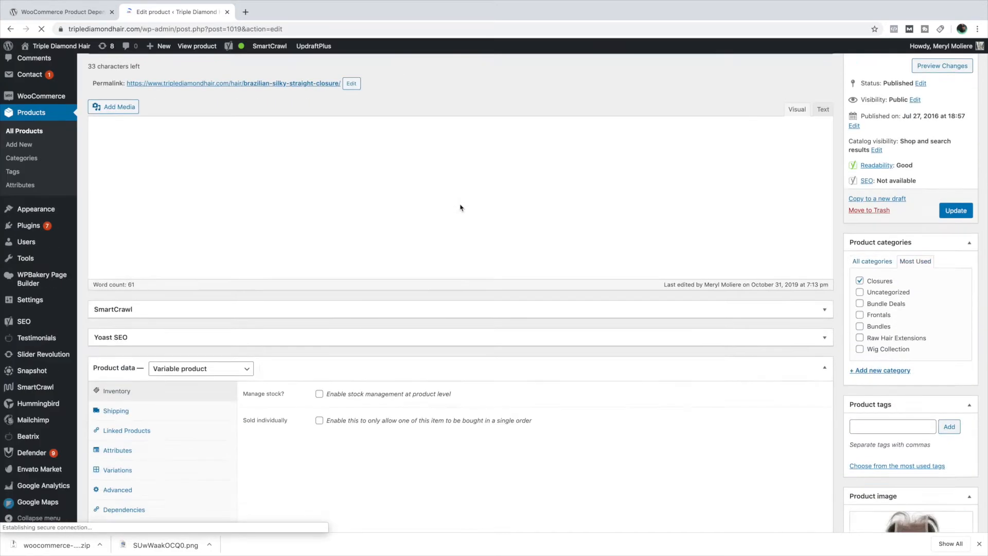
pyautogui.scroll(-2, 398, 213)
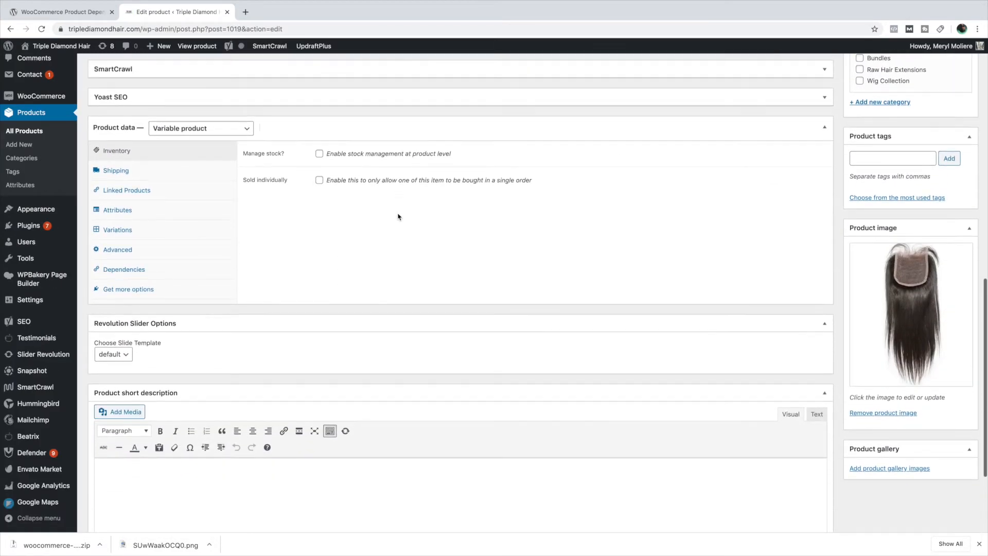
pyautogui.scroll(1, 155, 215)
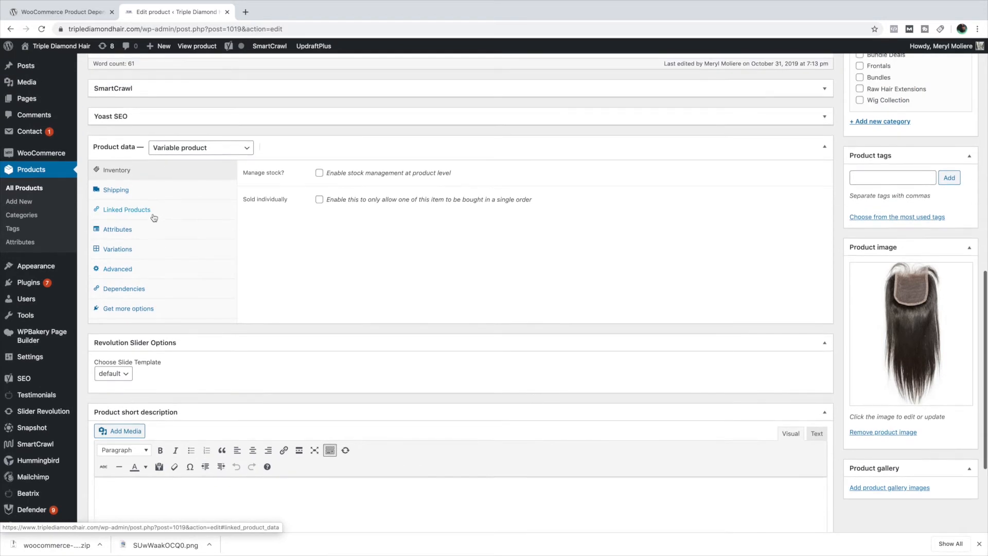
# - Set the sale price of the product's 12" variation to 9.99
pyautogui.click(128, 249)
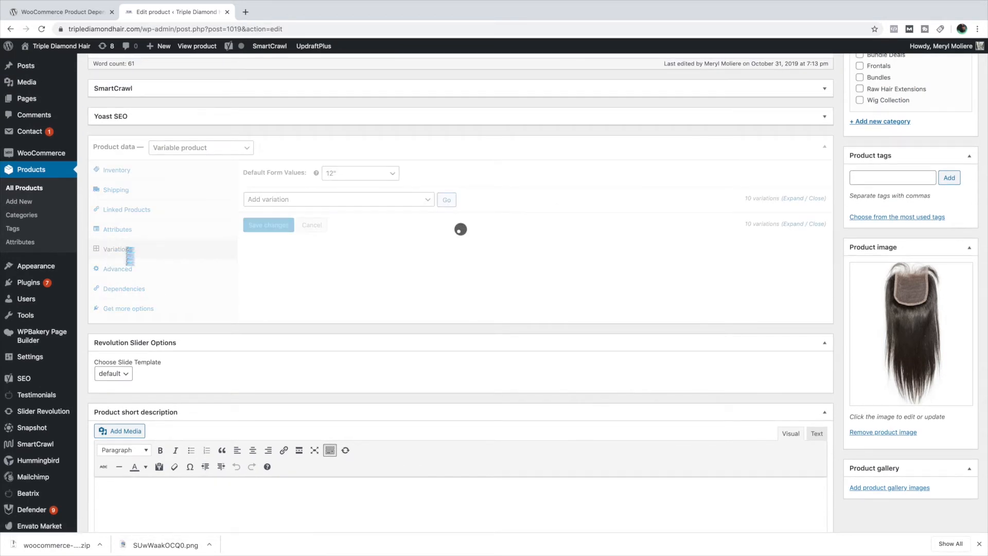
pyautogui.click(333, 225)
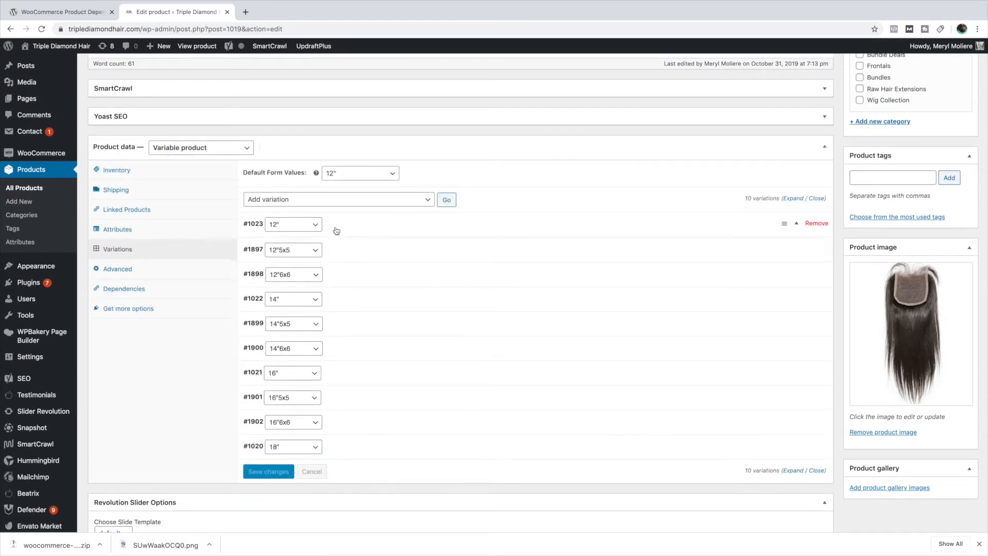
pyautogui.scroll(-2, 337, 229)
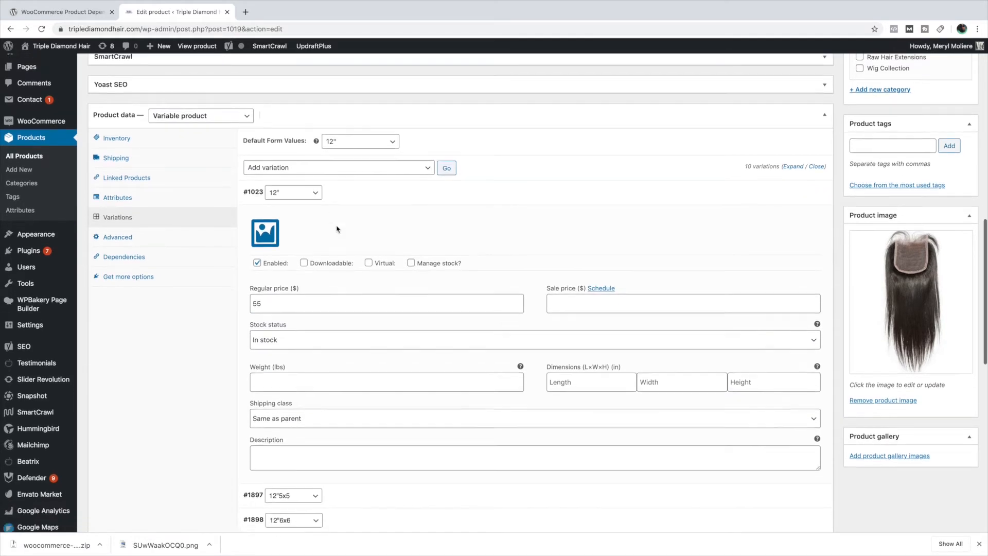
pyautogui.click(587, 243)
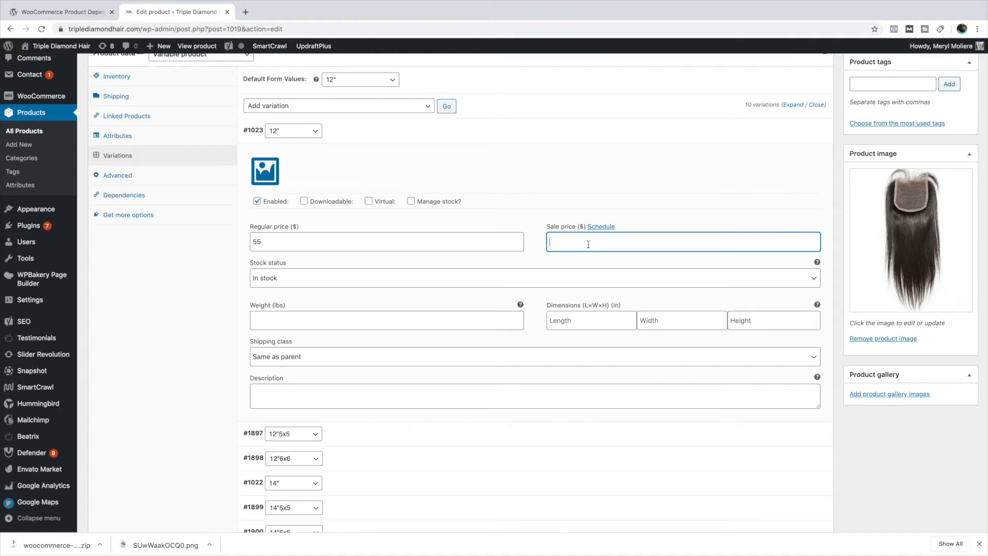
pyautogui.write('9.99')
pyautogui.moveTo(566, 242); pyautogui.dragTo(527, 244)
pyautogui.write('2')
pyautogui.scroll(-1, 545, 243)
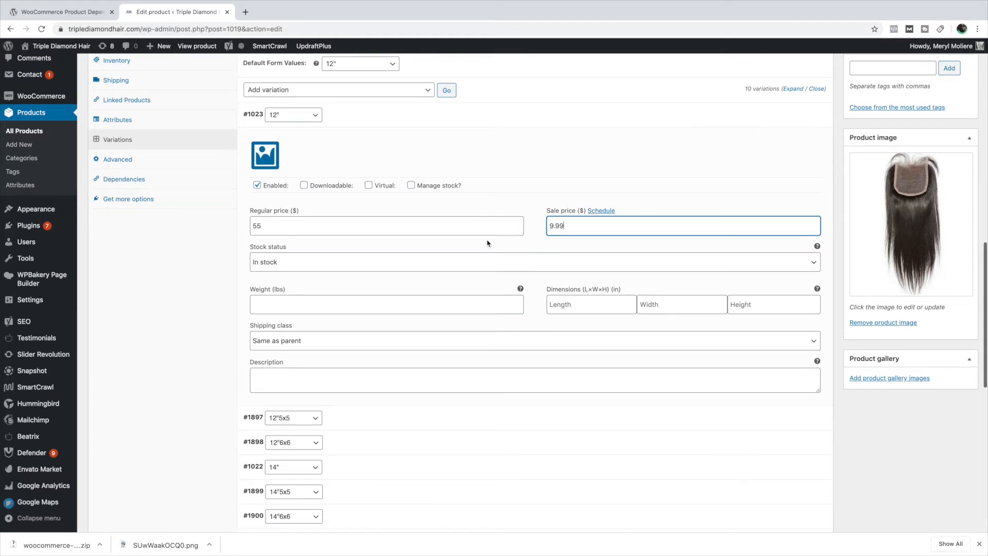
# - Collapse the 12" variation's details and save the variation changes
pyautogui.click(384, 124)
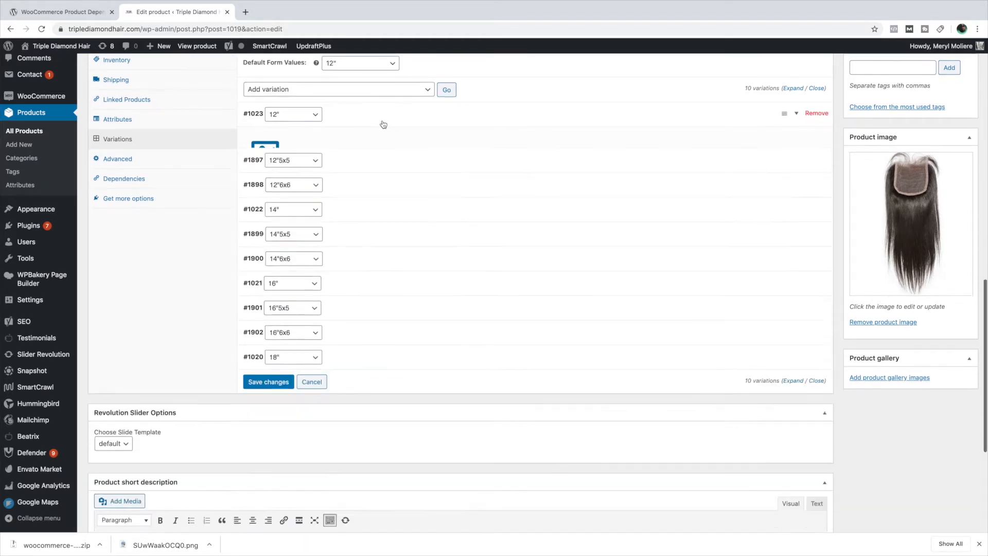
pyautogui.click(384, 125)
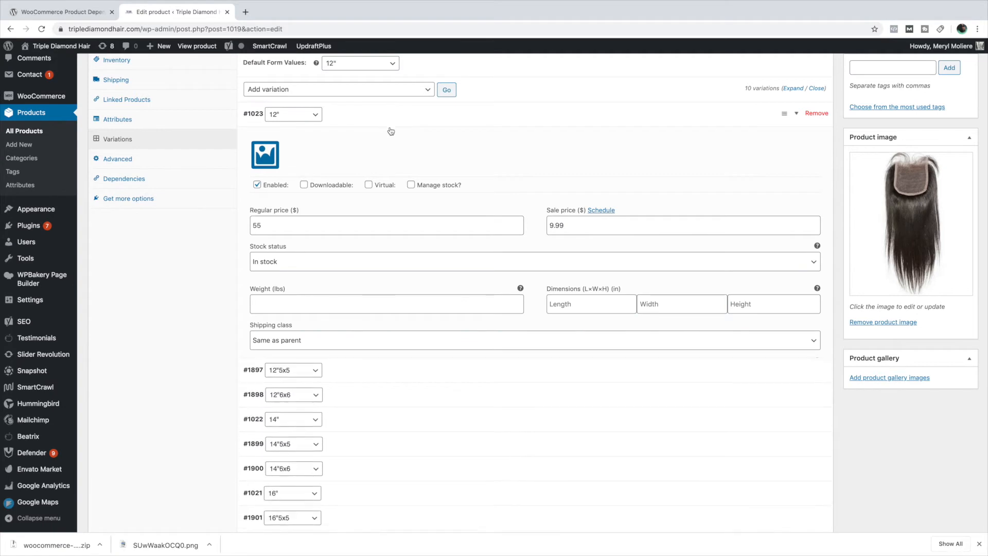
pyautogui.click(384, 125)
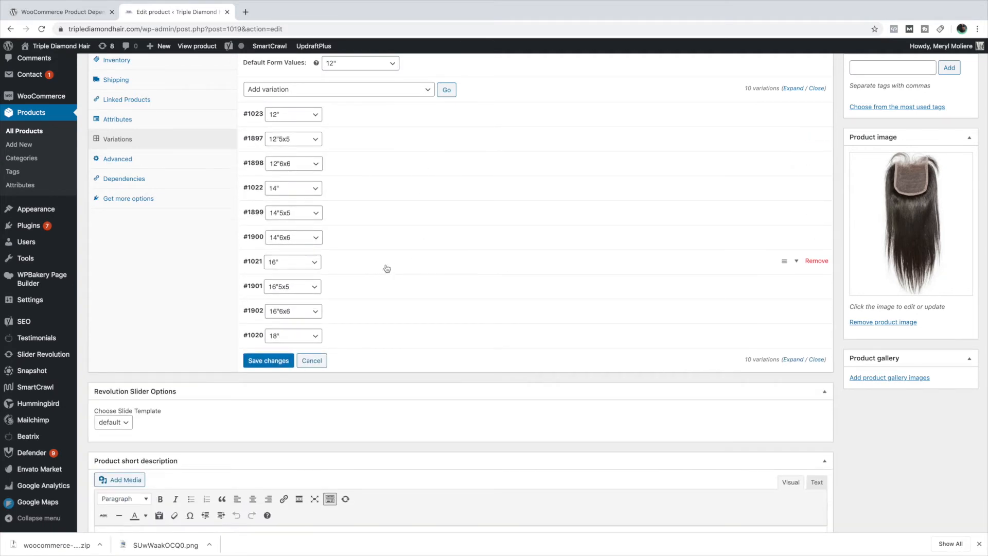
pyautogui.click(268, 365)
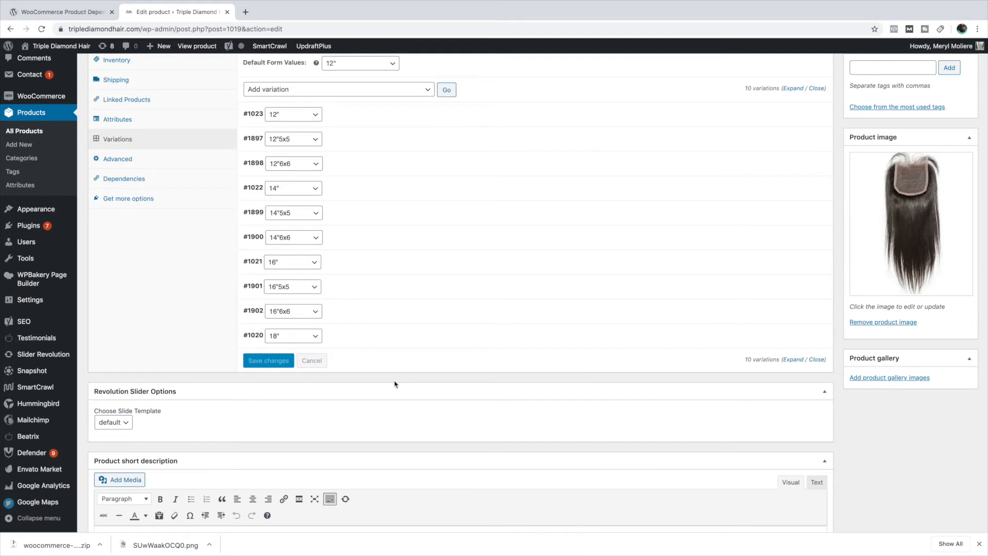
# - Open the product's dependency settings and switch the product dependencies to Select categories
pyautogui.scroll(-4, 401, 383)
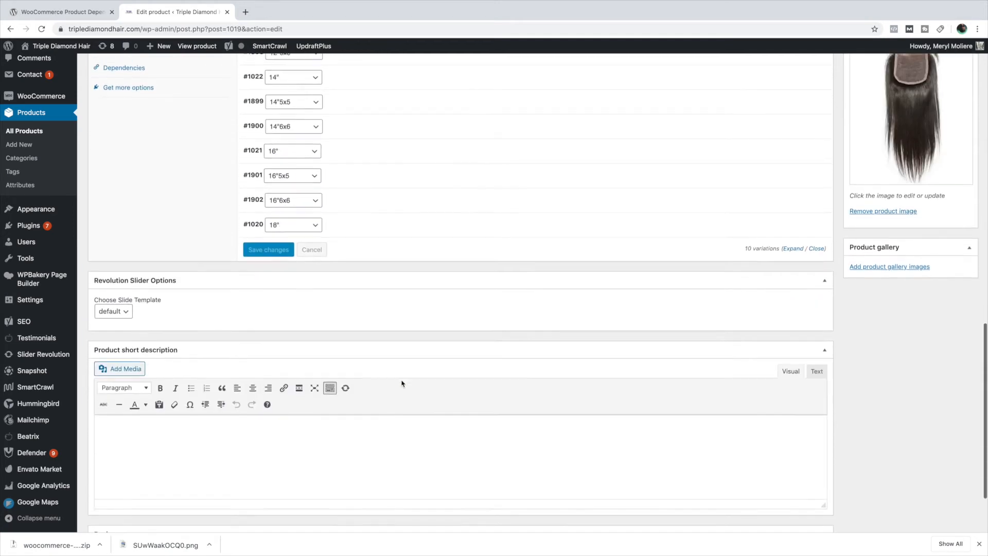
pyautogui.scroll(4, 402, 381)
pyautogui.scroll(4, 402, 380)
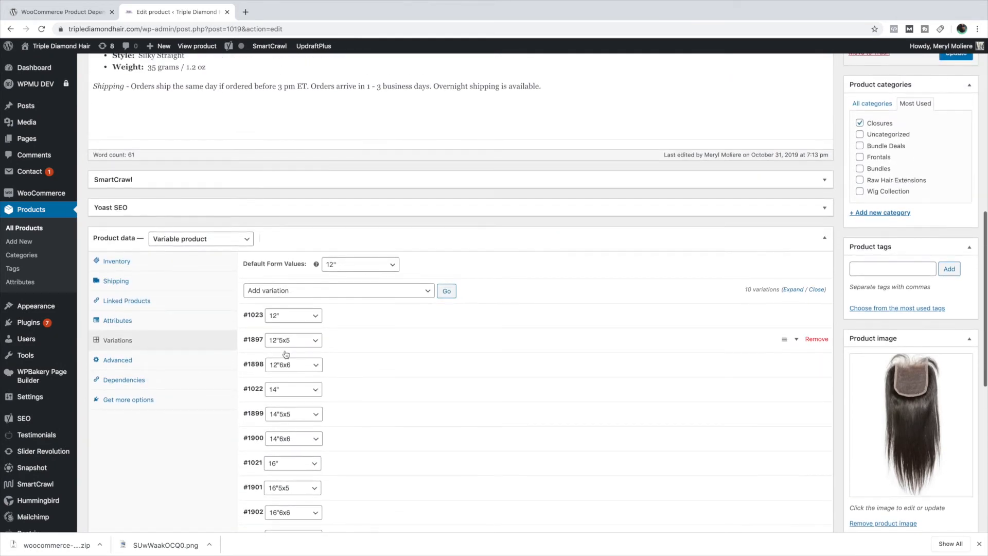
pyautogui.scroll(-1, 240, 372)
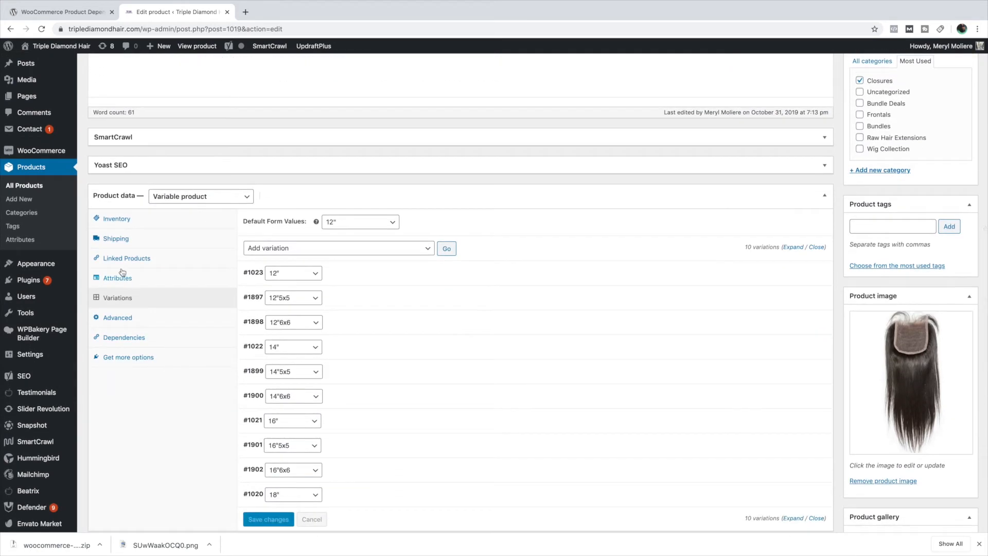
pyautogui.scroll(-1, 120, 360)
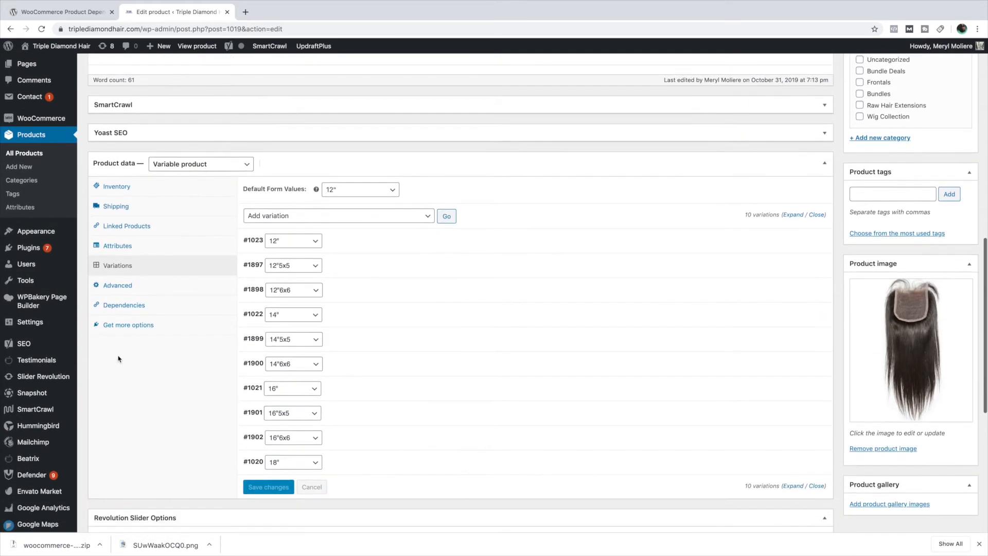
pyautogui.click(116, 308)
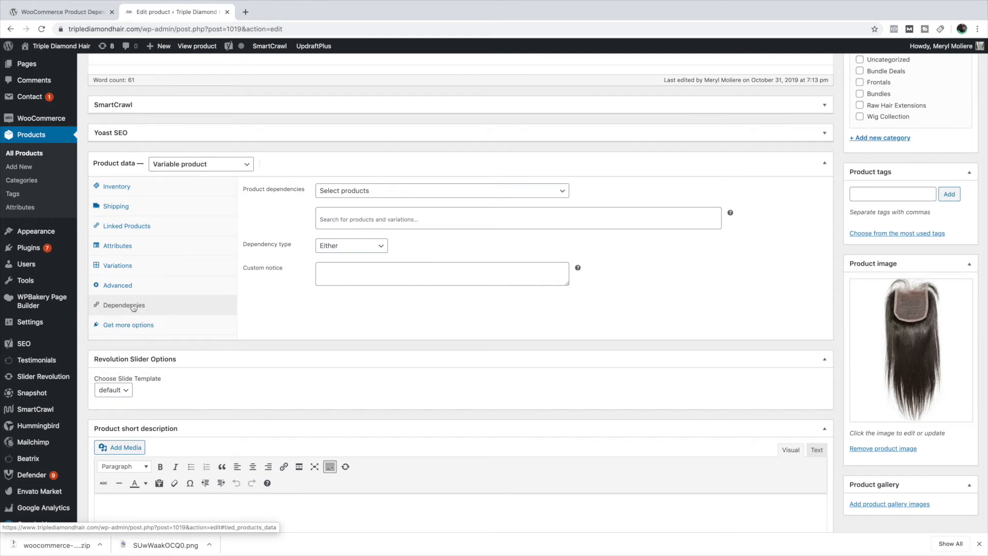
pyautogui.click(386, 192)
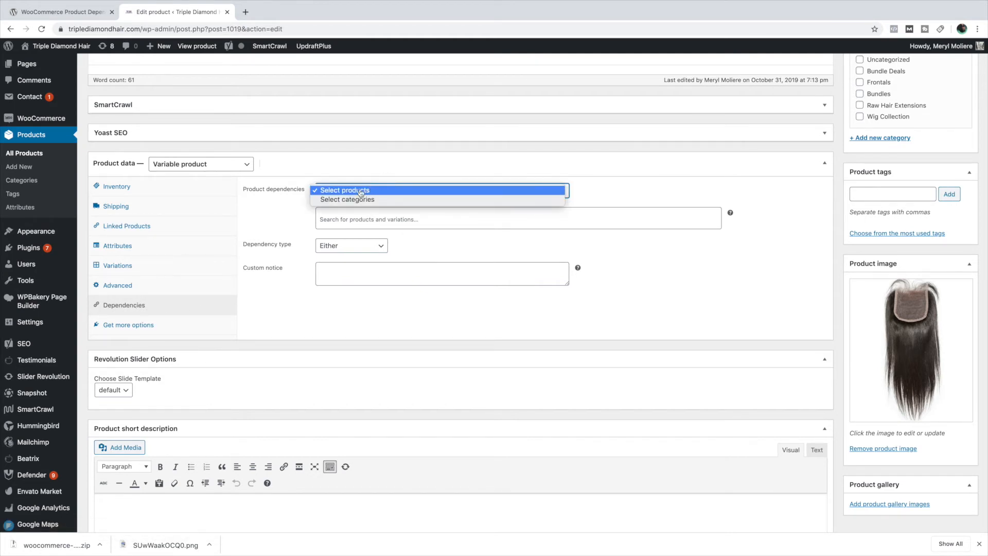
pyautogui.click(335, 200)
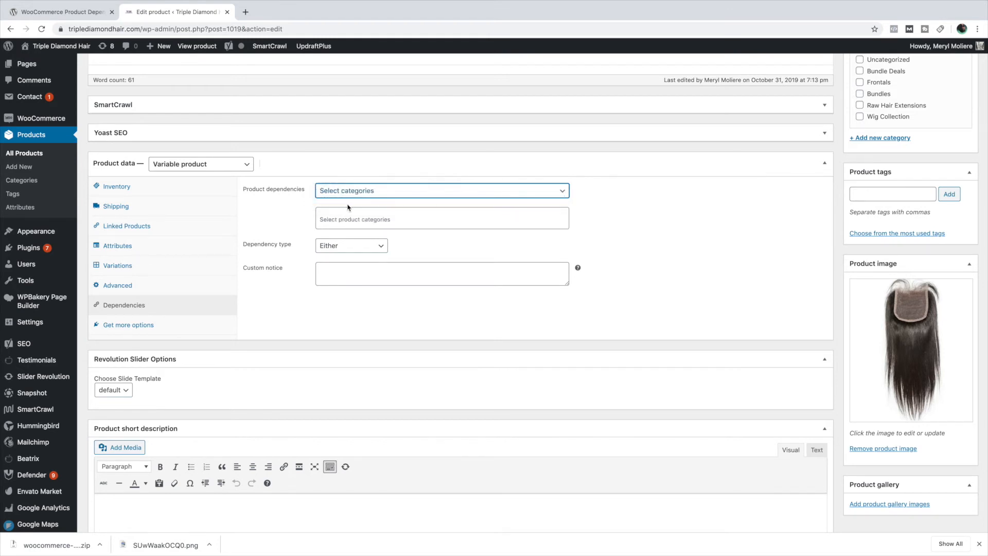
# - Add Bundle Deals as the category the closure product depends on
pyautogui.click(352, 221)
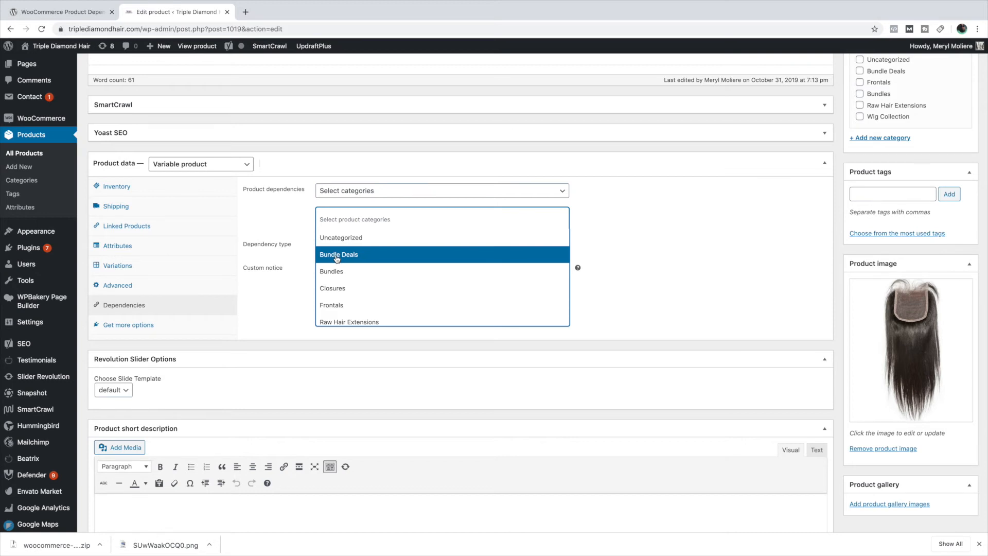
pyautogui.scroll(-2, 337, 259)
pyautogui.scroll(2, 341, 252)
pyautogui.click(342, 257)
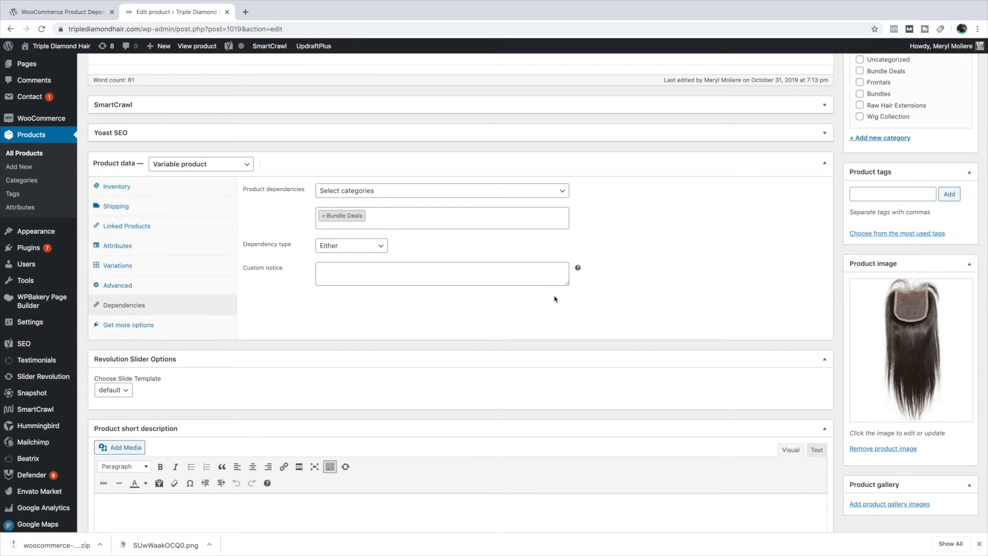
# - Update the published Brazilian Silky Straight Closure product to save its dependency settings
pyautogui.scroll(-4, 555, 299)
pyautogui.scroll(15, 559, 298)
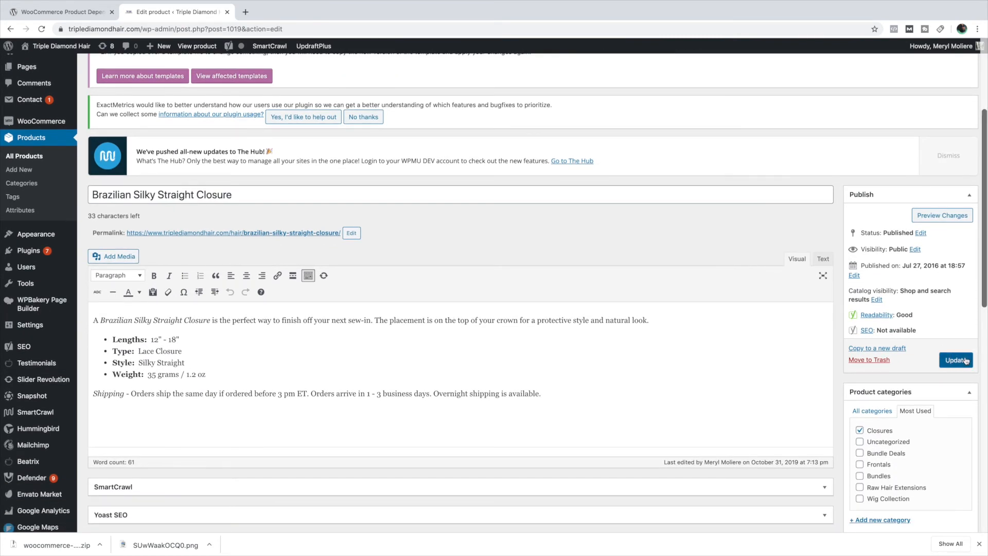
pyautogui.click(943, 356)
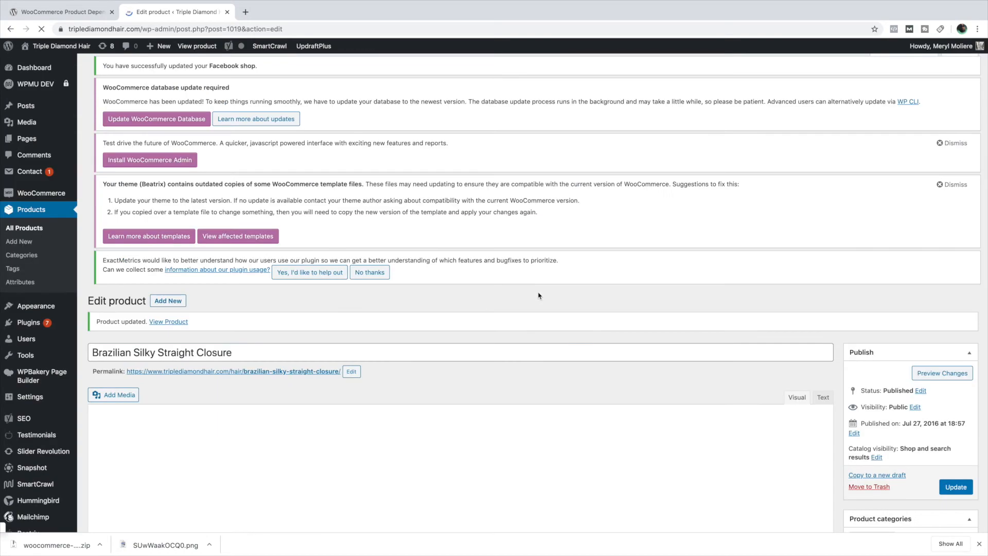
pyautogui.scroll(-10, 538, 295)
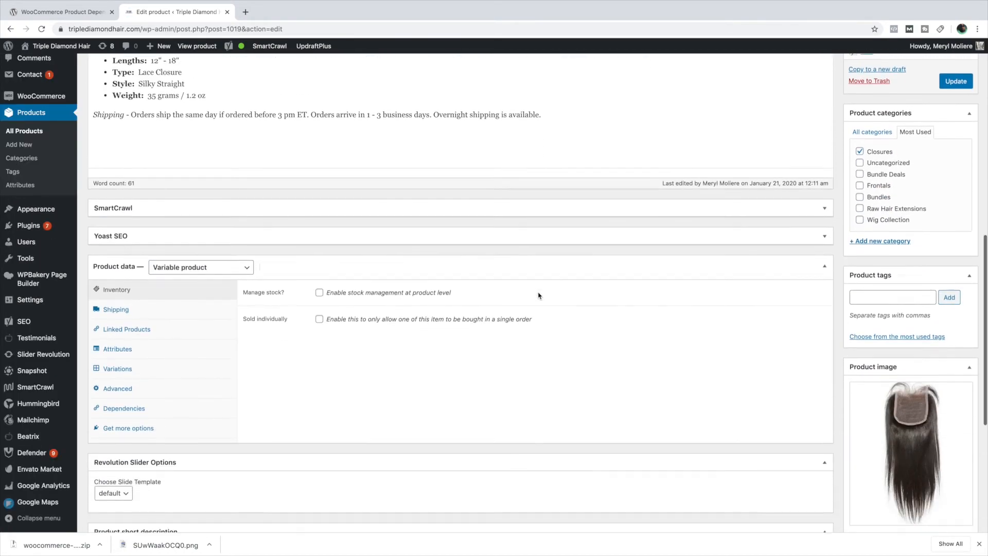
pyautogui.scroll(10, 538, 295)
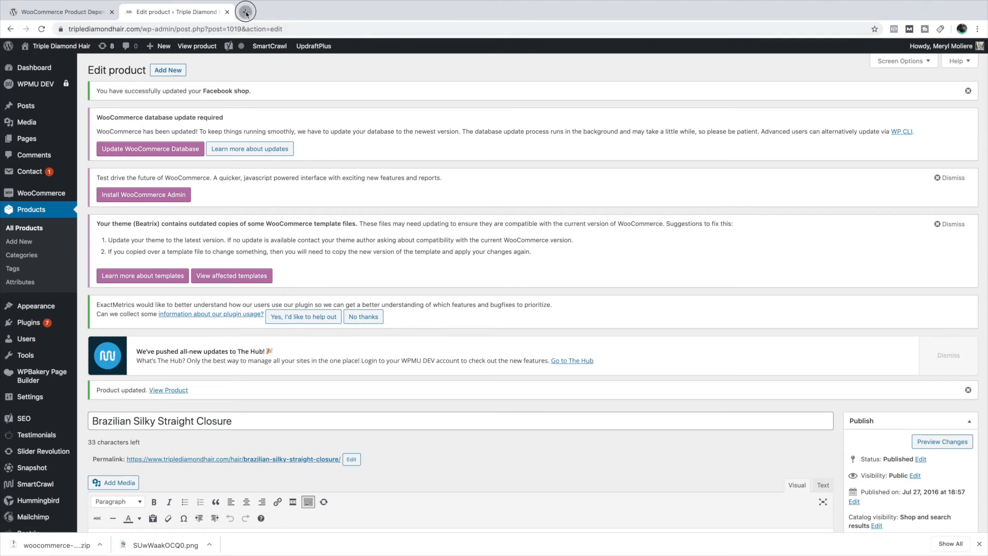
# - Open triplediamondhair.com in a new browser tab and log out of the WordPress account
pyautogui.click(246, 11)
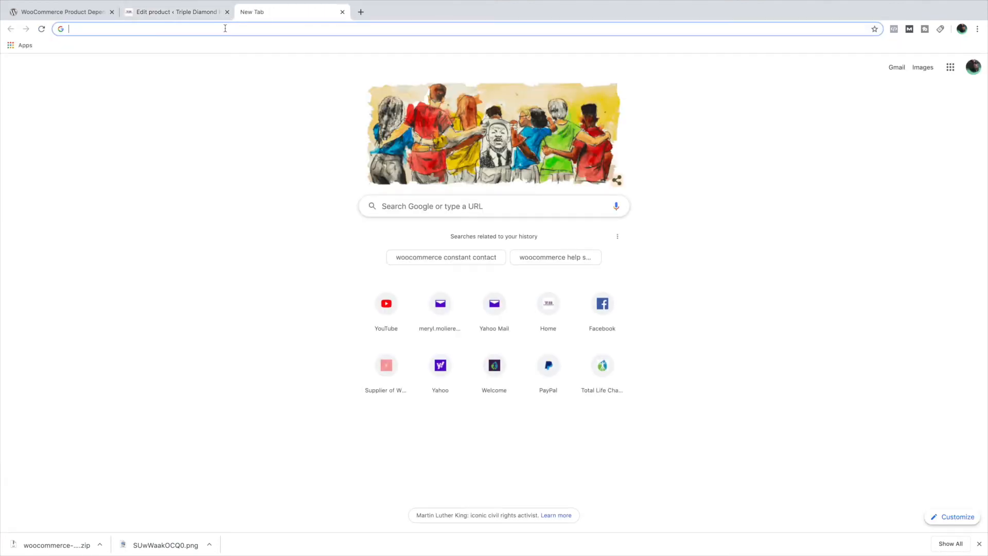
pyautogui.write('triplediamondhair.com')
pyautogui.press('Return')
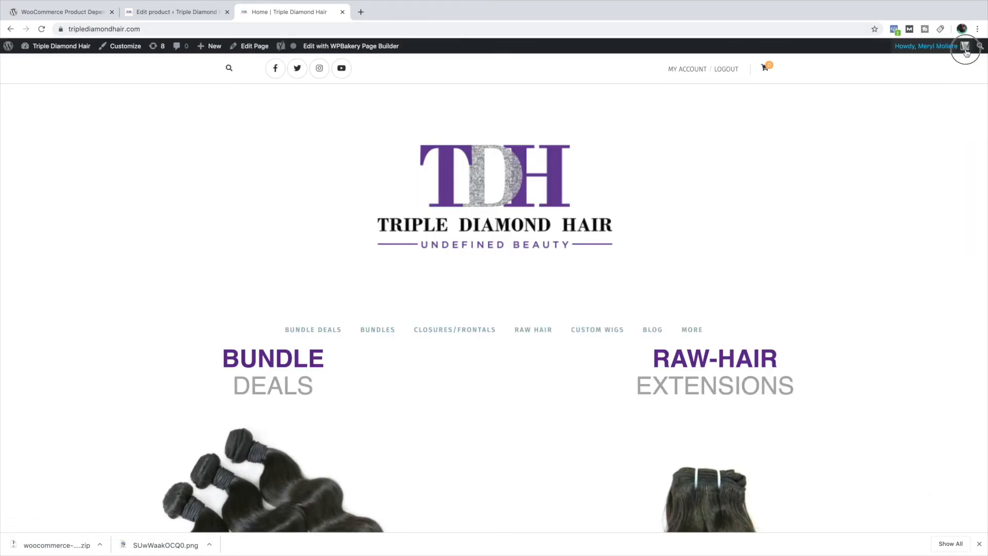
pyautogui.moveTo(957, 45)
pyautogui.click(901, 92)
pyautogui.click(903, 103)
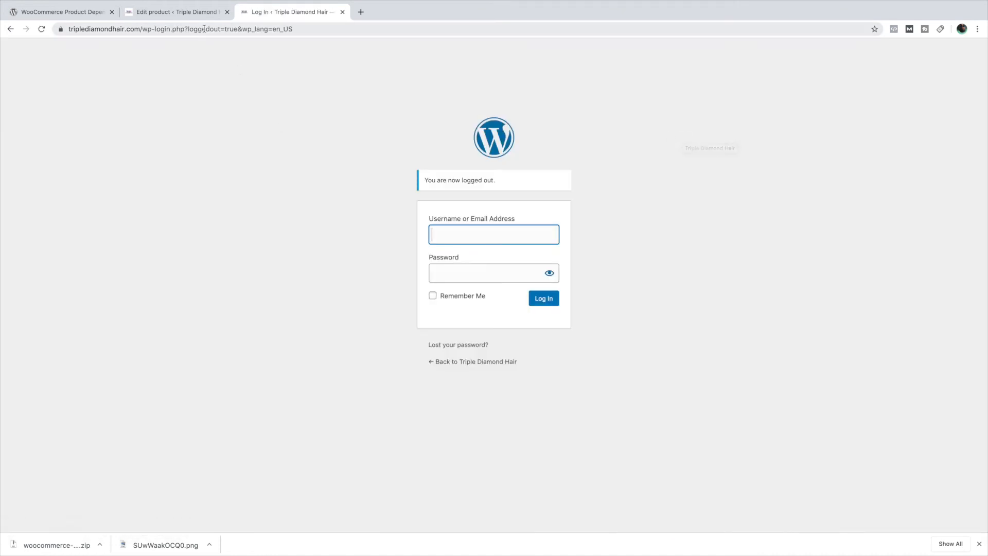
# - Return to the triplediamondhair.com storefront as a logged-out visitor and open the Closures/Frontals category
pyautogui.click(205, 29)
pyautogui.write('triplediamondhair.com')
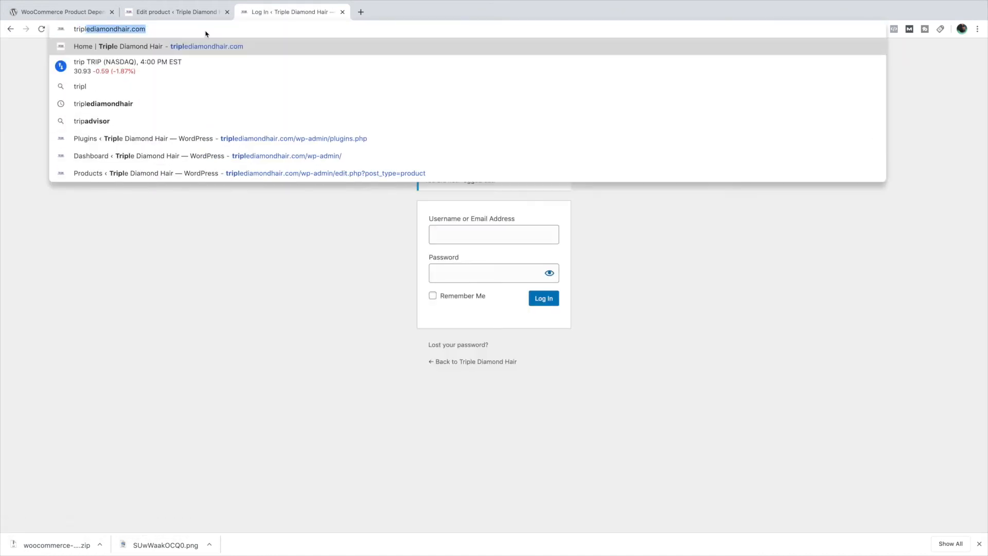
pyautogui.press('Return')
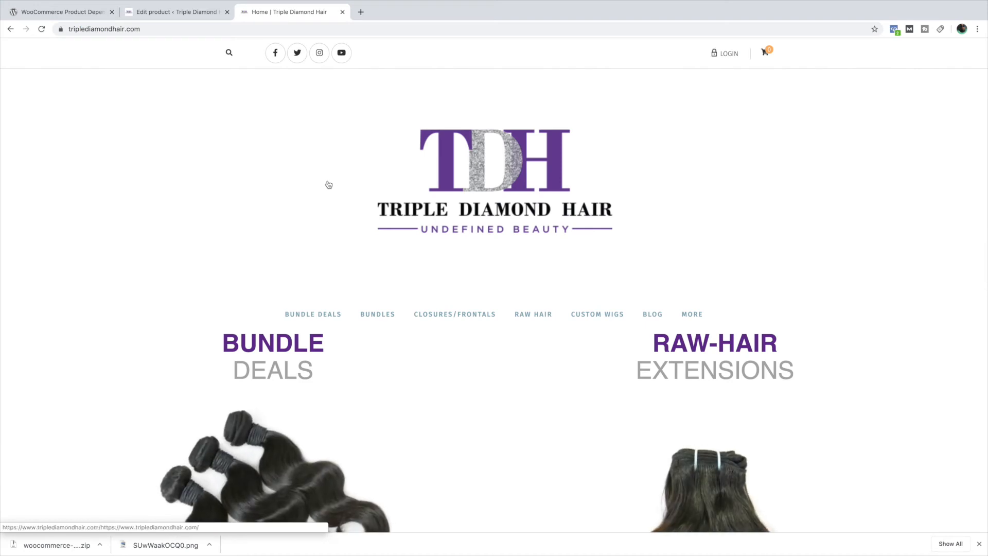
pyautogui.scroll(-3, 341, 181)
pyautogui.scroll(-1, 360, 182)
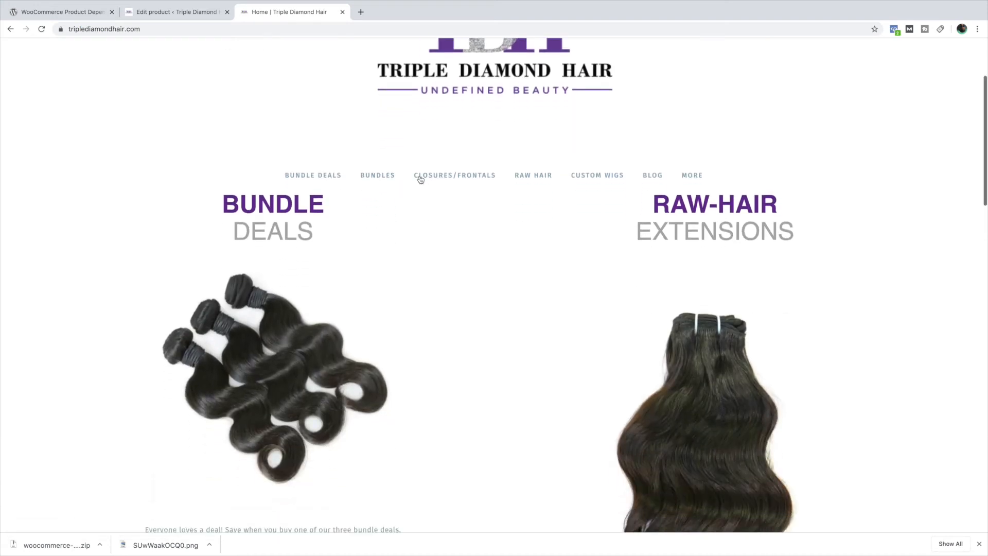
pyautogui.click(419, 175)
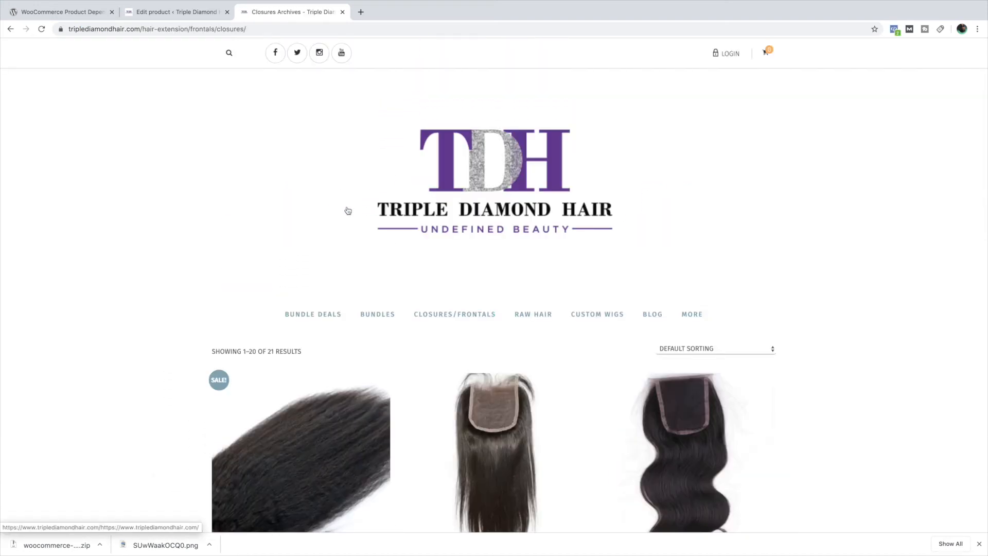
# - Find Brazilian Silky Straight Closure in the closures listing and open its product page to the price and length options
pyautogui.scroll(-5, 346, 211)
pyautogui.scroll(-5, 346, 215)
pyautogui.scroll(2, 347, 214)
pyautogui.scroll(-4, 348, 216)
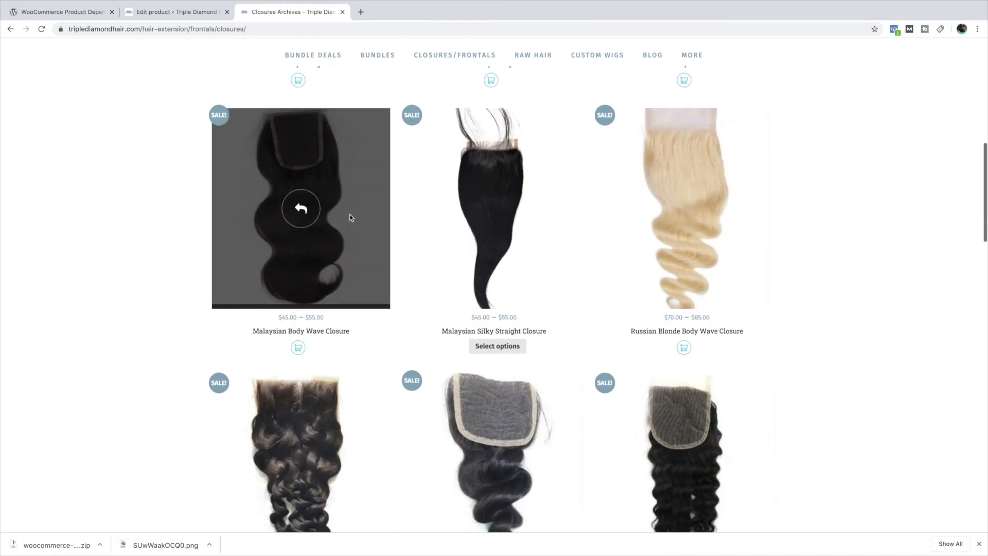
pyautogui.scroll(-12, 350, 214)
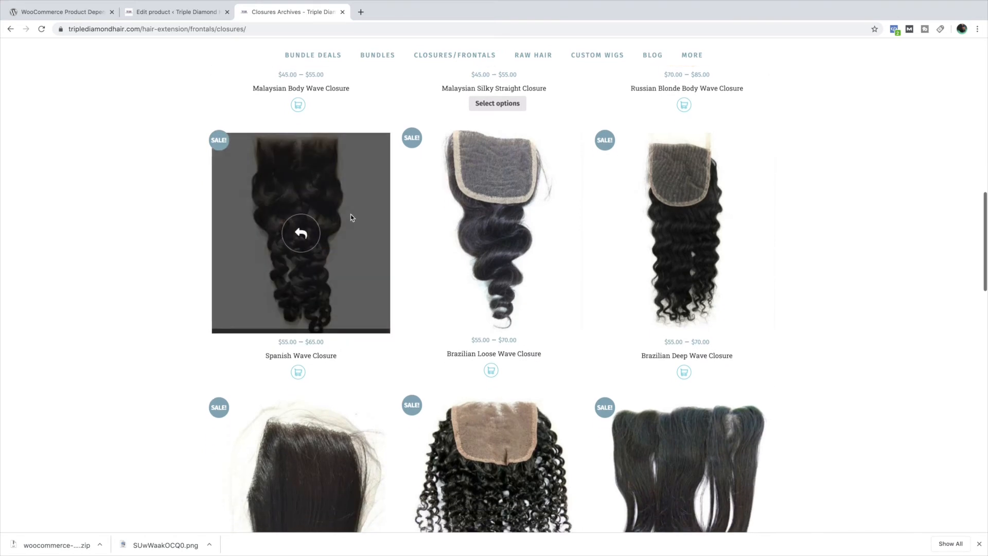
pyautogui.scroll(-3, 351, 215)
pyautogui.scroll(20, 351, 215)
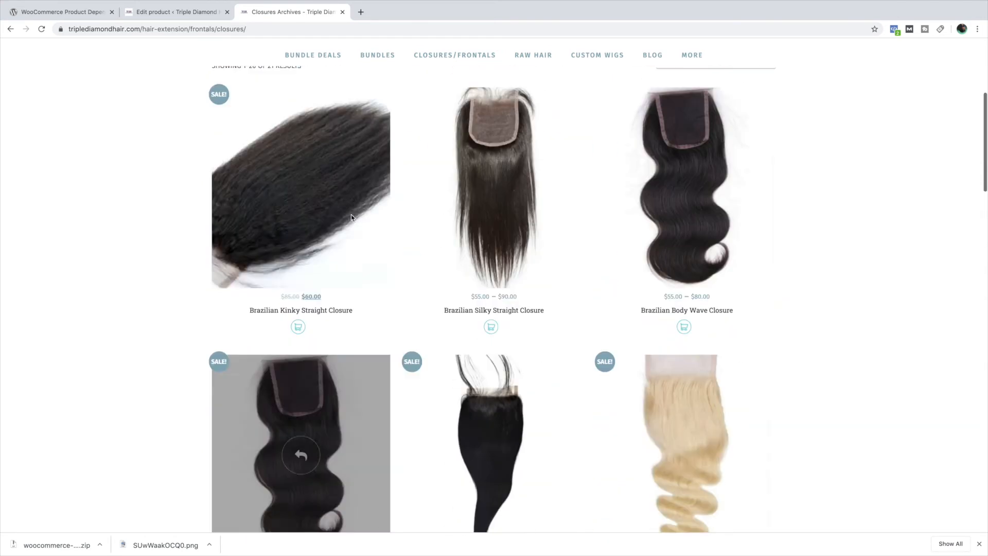
pyautogui.scroll(-2, 352, 217)
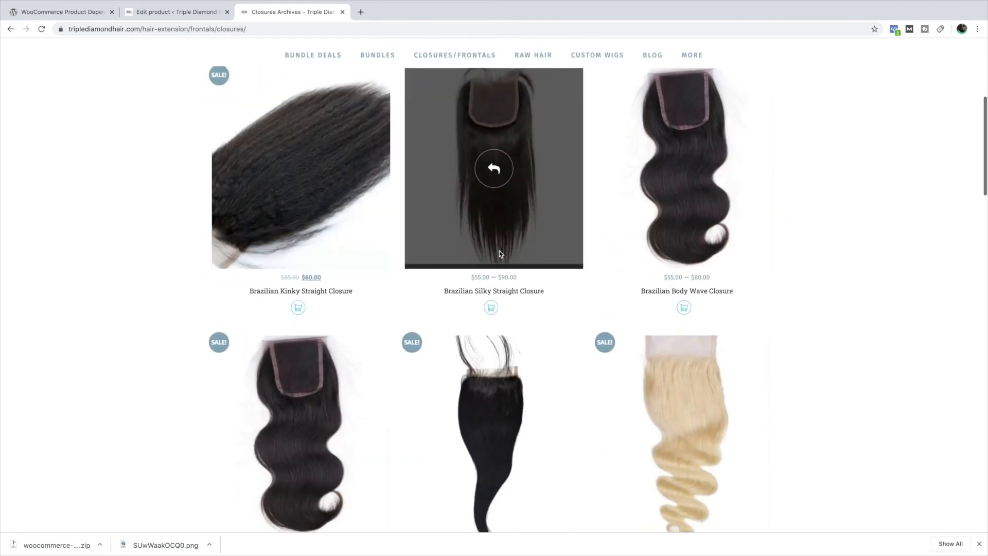
pyautogui.click(470, 292)
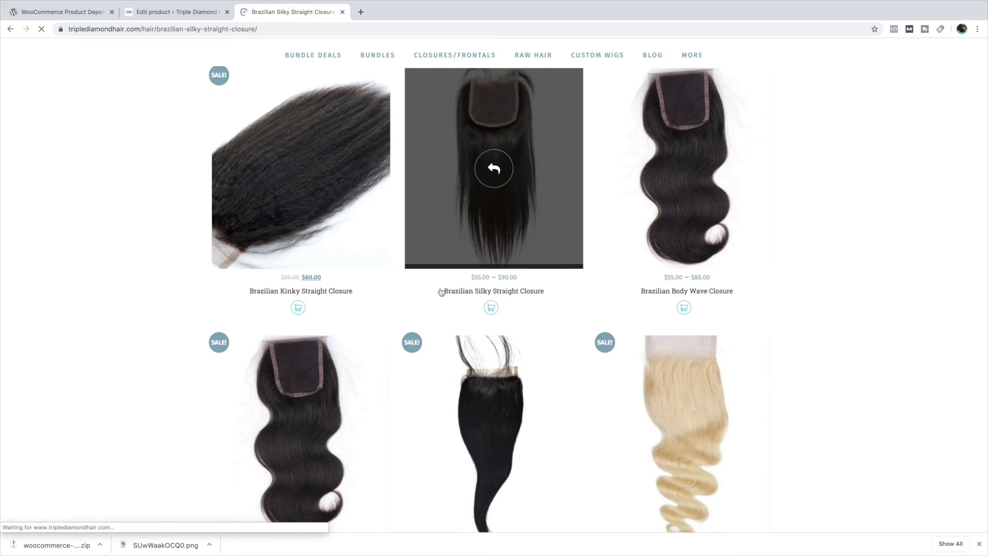
pyautogui.scroll(-3, 440, 292)
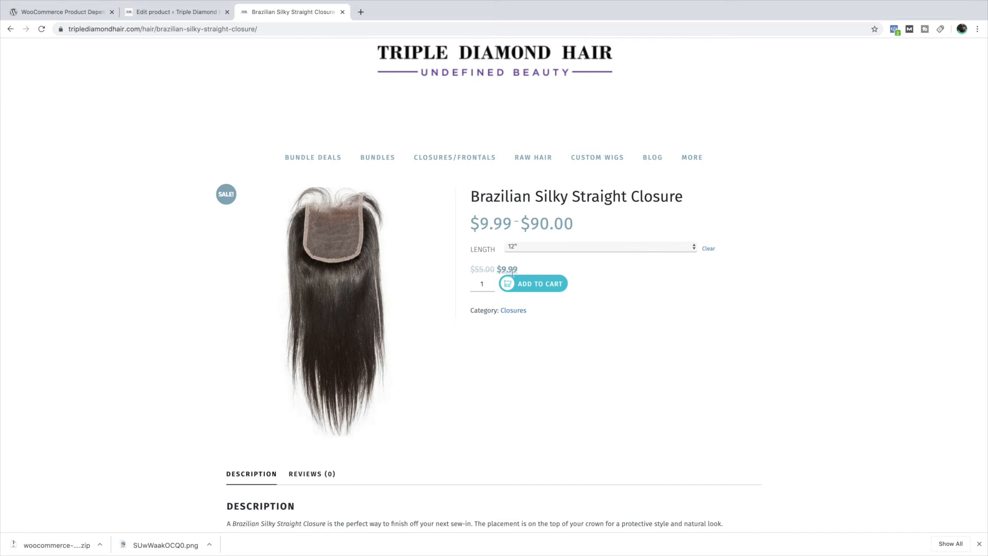
# - Try to add the 12" Brazilian Silky Straight Closure to the cart on its own and read the dependency notice
pyautogui.click(537, 288)
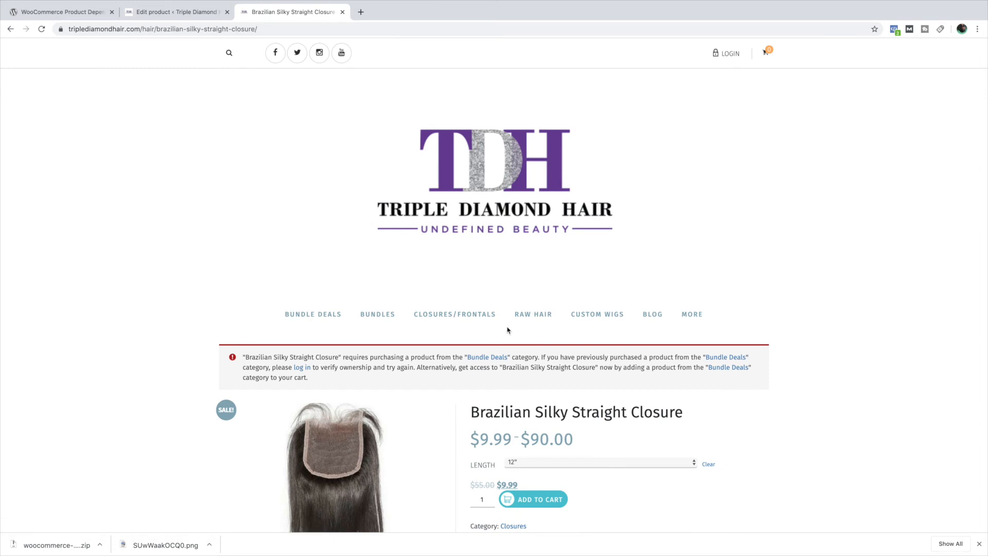
pyautogui.scroll(-3, 506, 326)
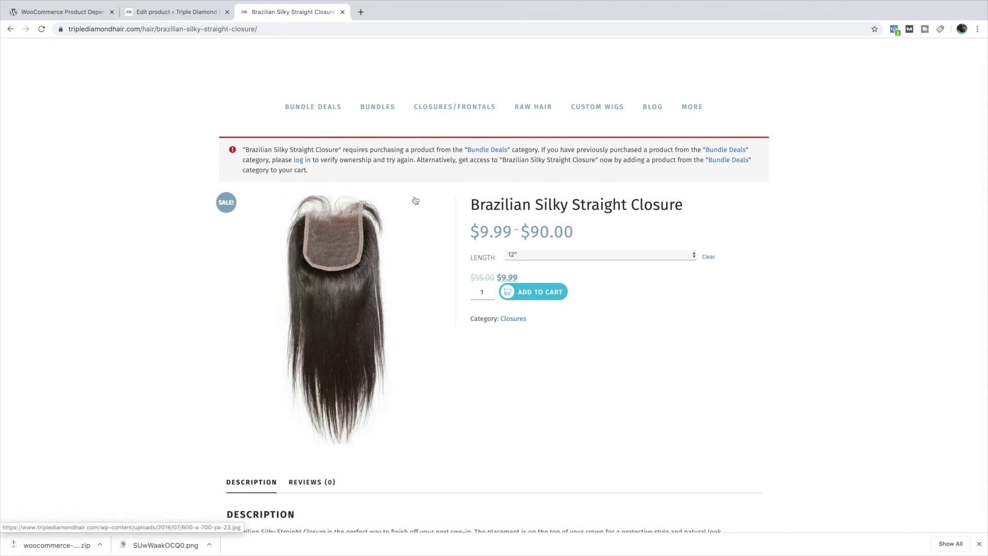
pyautogui.scroll(-1, 455, 224)
pyautogui.scroll(-1, 455, 224)
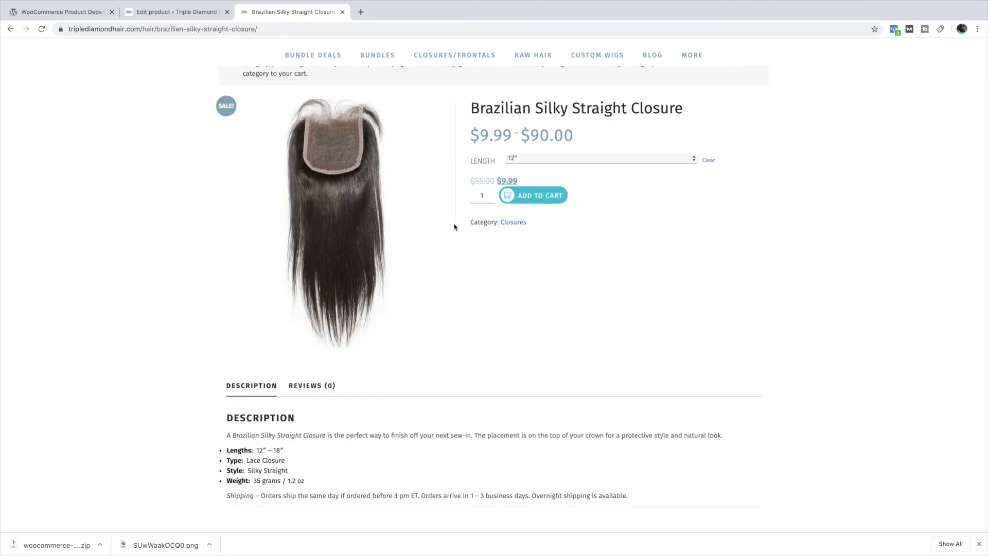
pyautogui.scroll(2, 455, 225)
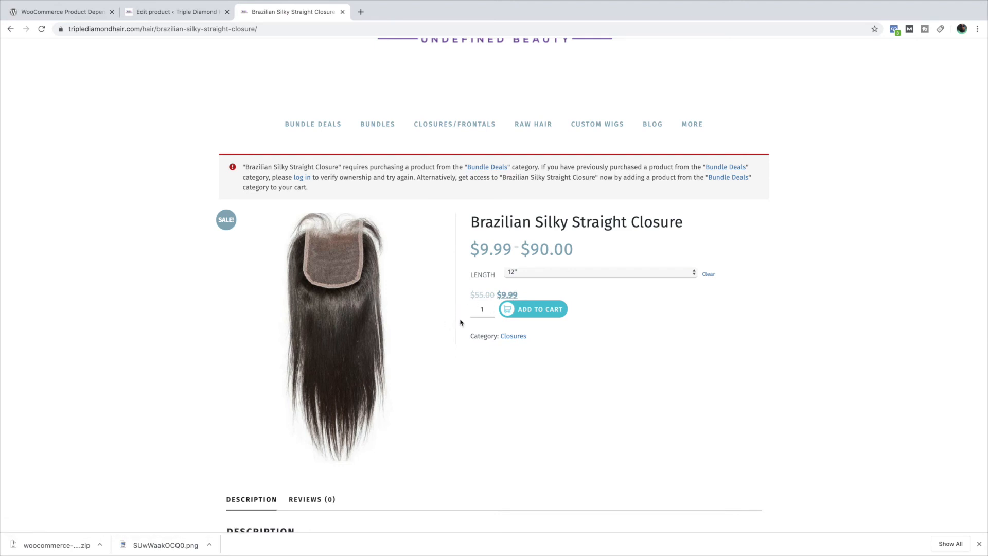
# - Follow the notice's link to the Bundle Deals category and open the Brazilian Body Wave Bundle Deals product
pyautogui.click(727, 180)
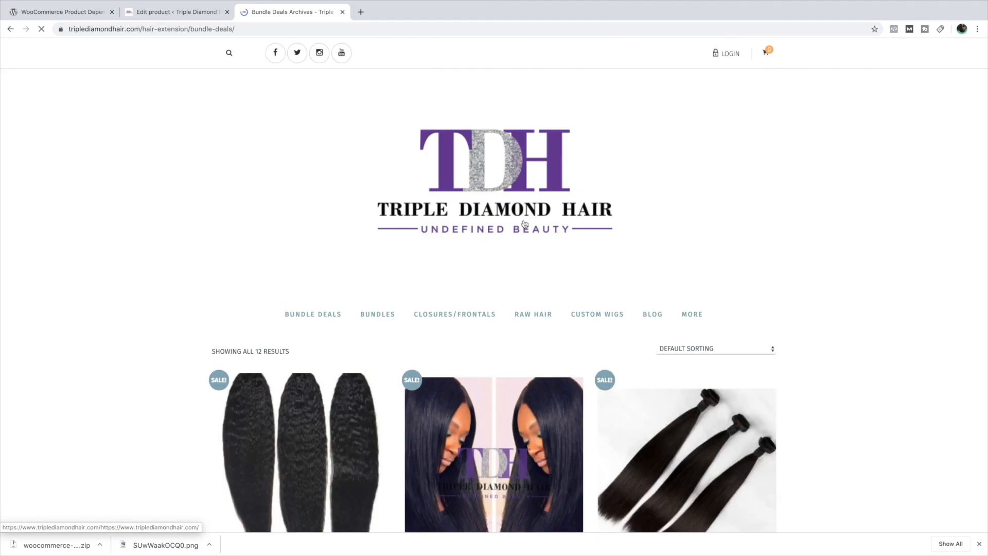
pyautogui.scroll(-4, 606, 274)
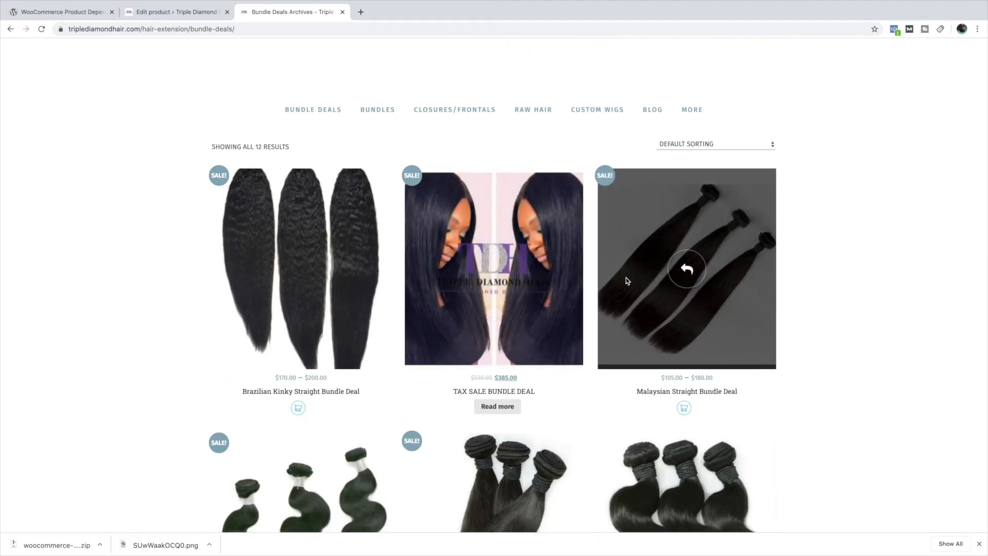
pyautogui.scroll(-5, 626, 277)
pyautogui.click(662, 423)
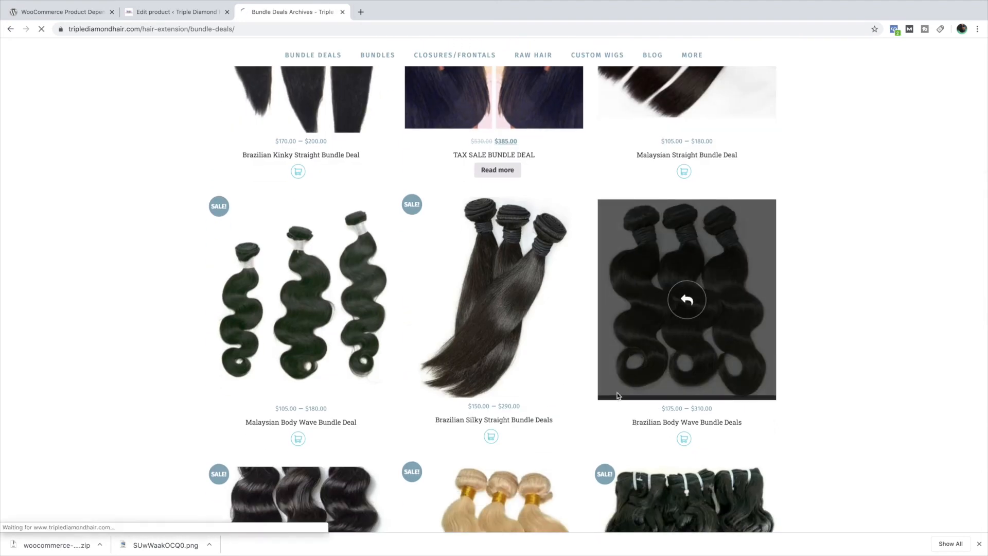
# - Add one Brazilian Body Wave Bundle Deals in 10"/12"/14" to the cart and check the cart page
pyautogui.scroll(-3, 526, 339)
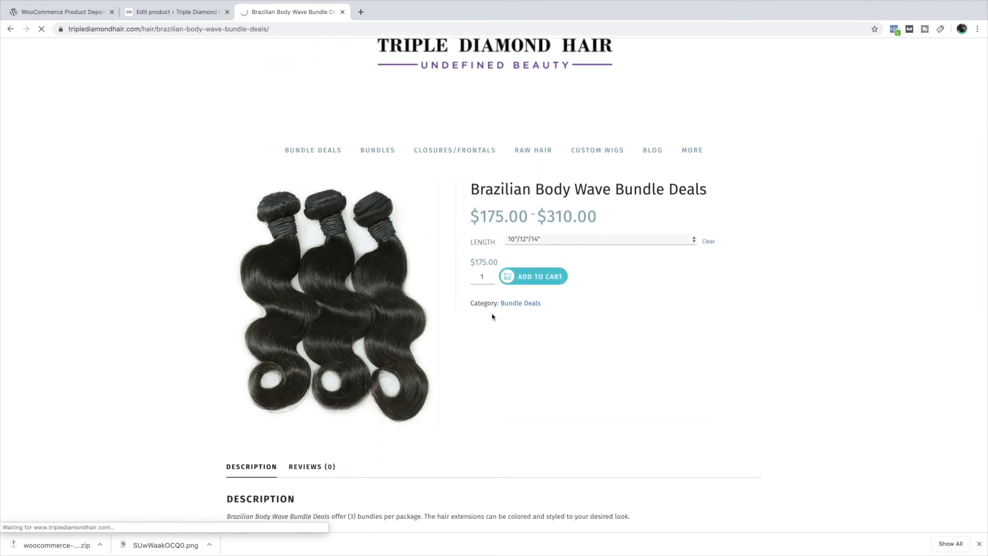
pyautogui.scroll(-3, 501, 315)
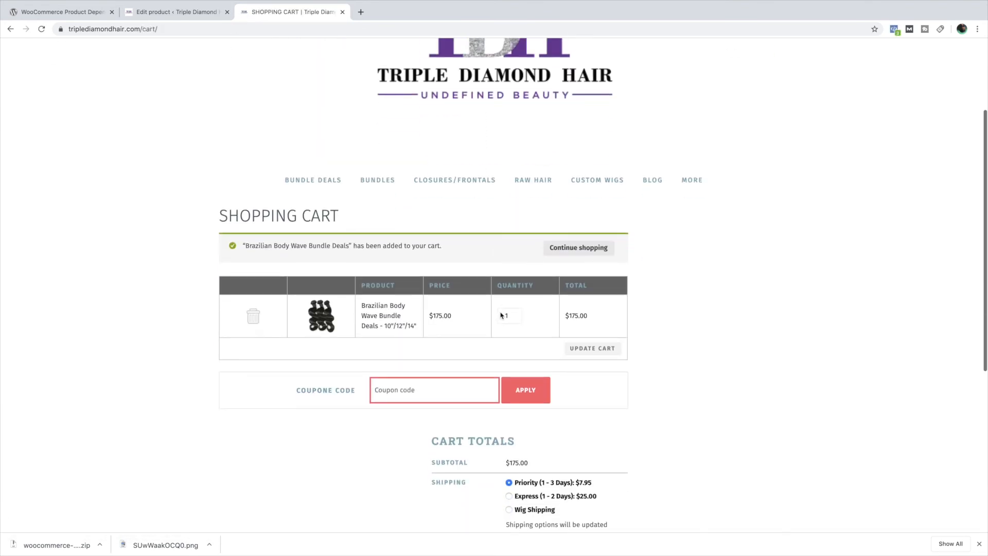
pyautogui.scroll(1, 501, 311)
pyautogui.scroll(-1, 428, 212)
pyautogui.scroll(1, 444, 217)
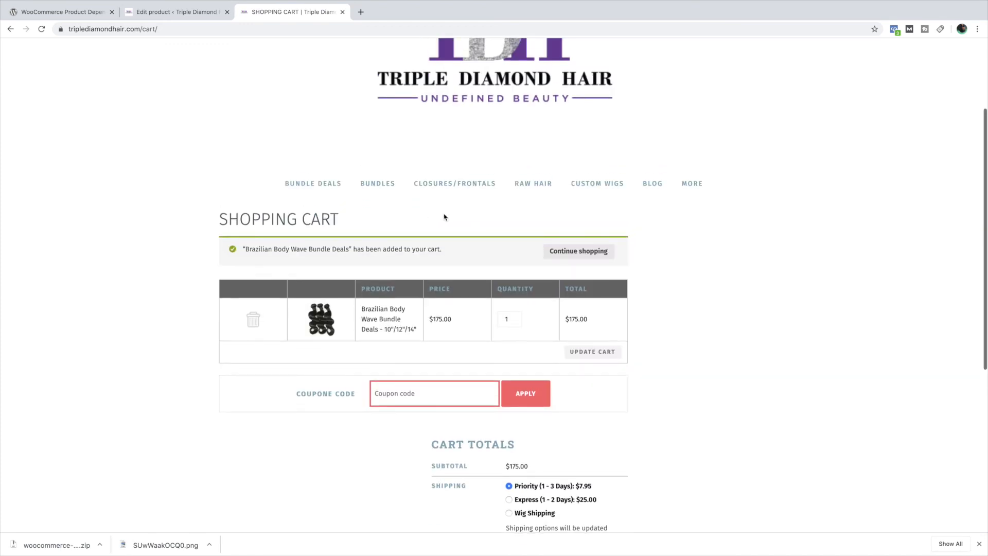
# - Go back to the Closures/Frontals category, open Brazilian Silky Straight Closure and add one in 12" to the cart
pyautogui.click(432, 188)
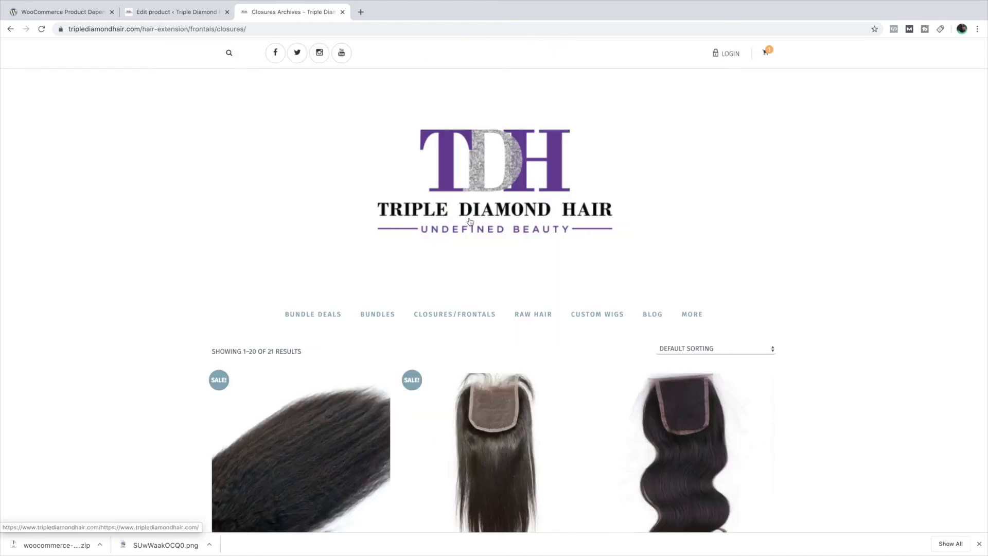
pyautogui.scroll(-6, 469, 223)
pyautogui.click(456, 284)
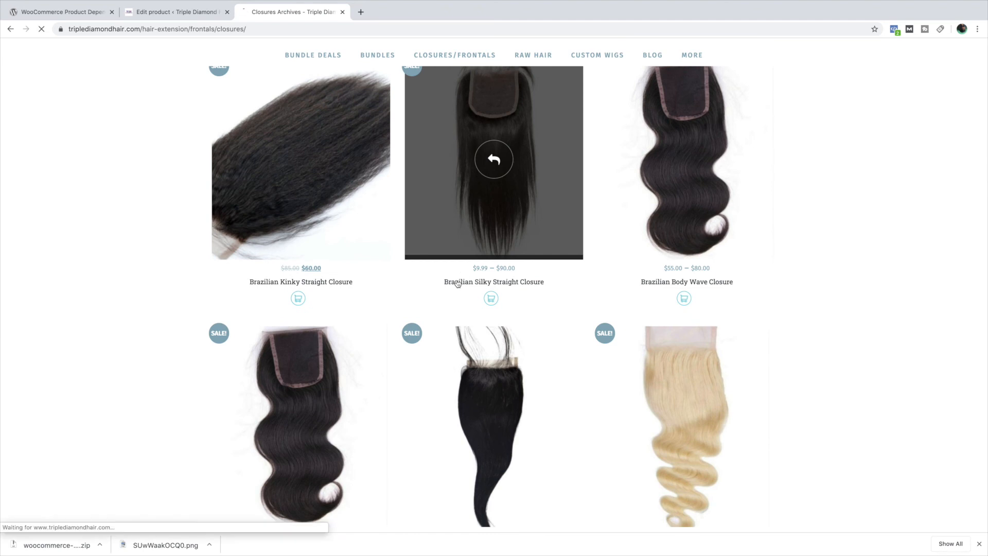
pyautogui.scroll(-4, 456, 238)
pyautogui.click(529, 260)
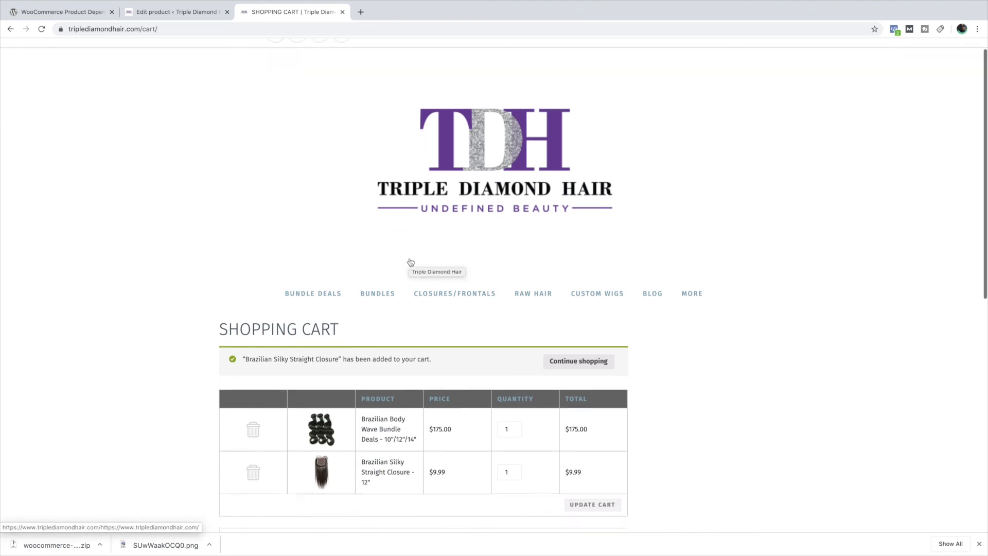
# - Review the shopping cart's bundle and closure lines, prices, shipping options and cart totals
pyautogui.scroll(-2, 410, 261)
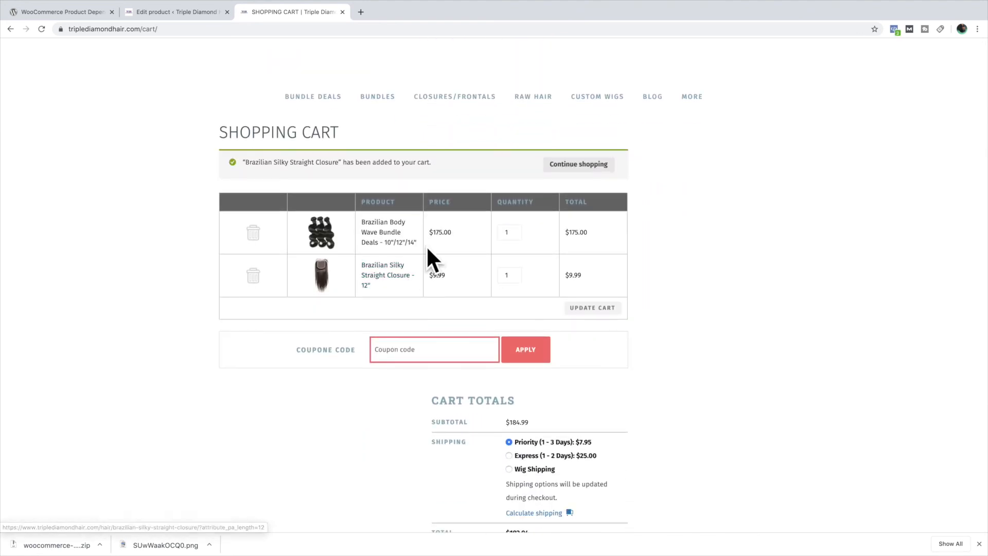
pyautogui.scroll(-1, 398, 270)
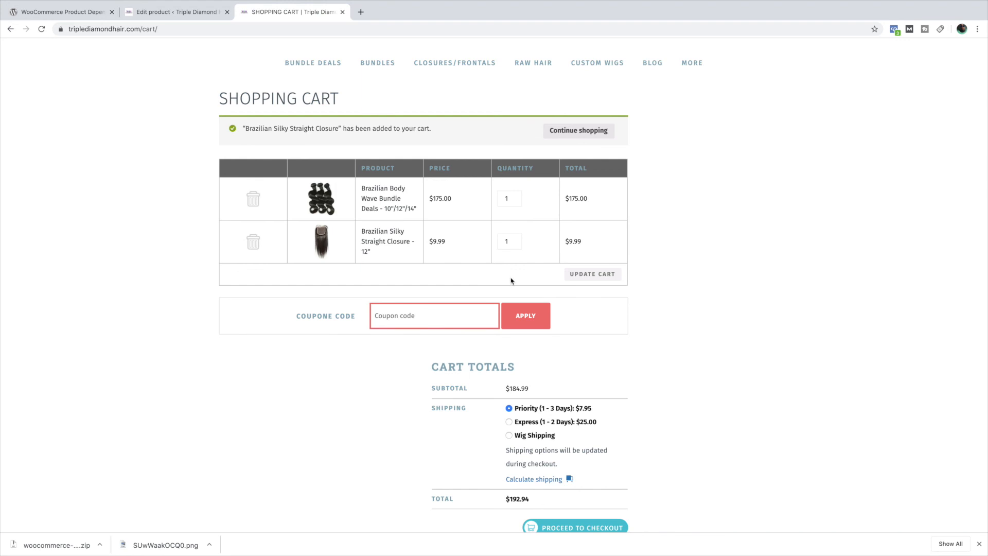
pyautogui.scroll(-3, 616, 307)
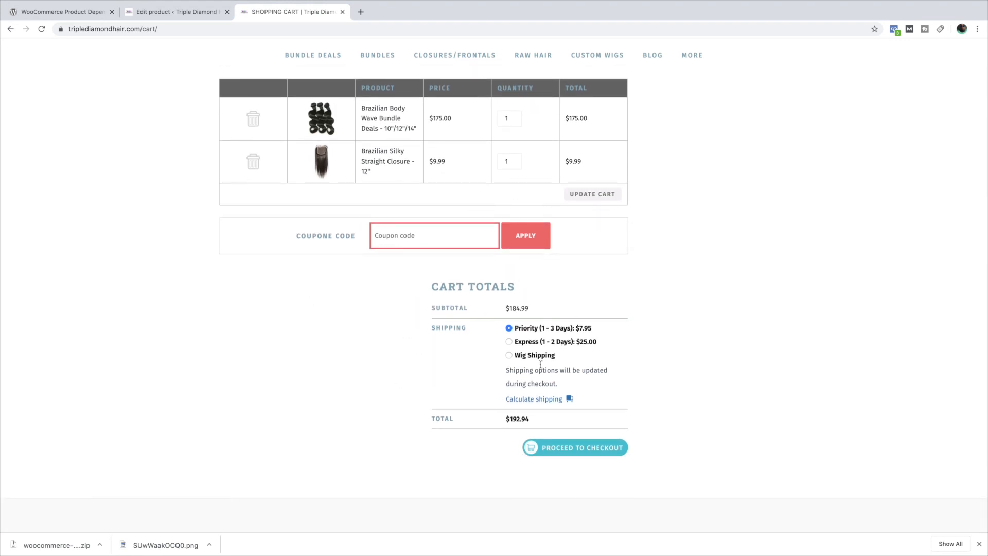
pyautogui.scroll(5, 468, 340)
pyautogui.scroll(-3, 468, 338)
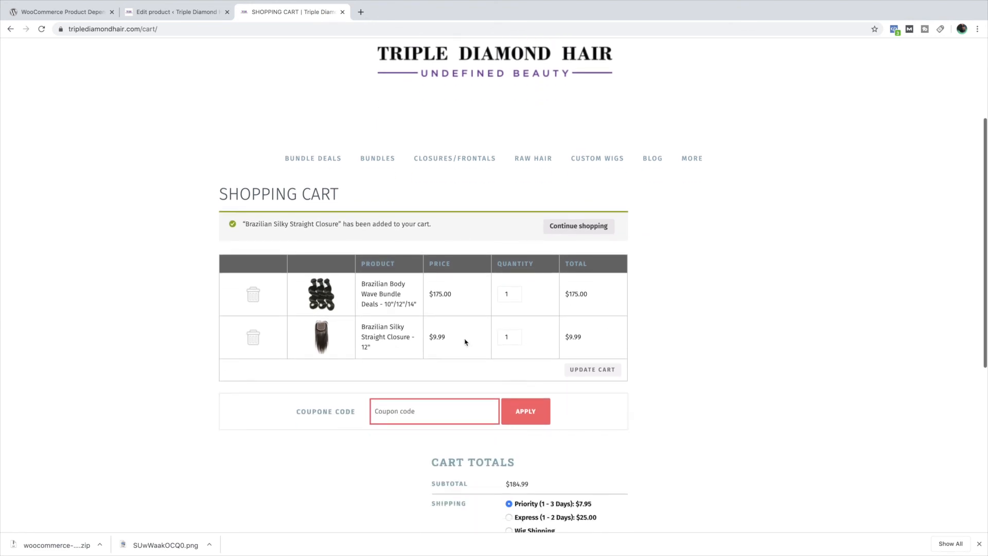